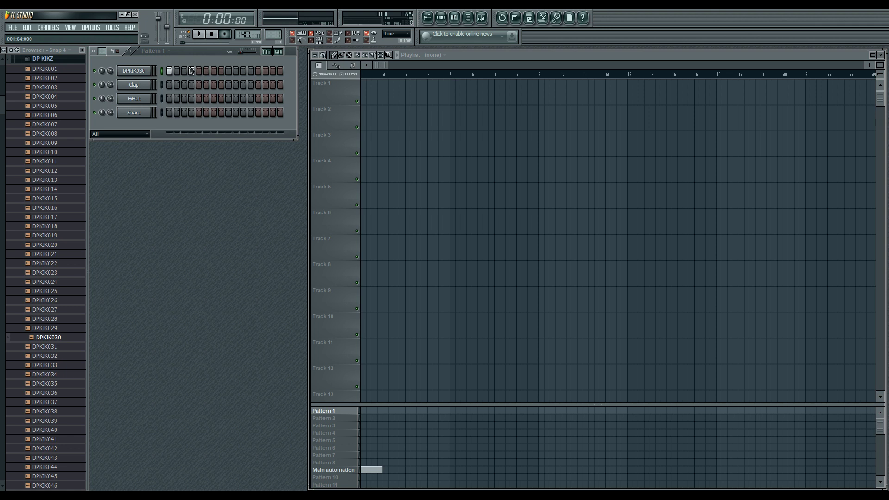
- Add DPKIK030 kick hits on steps 4, 9, 11 and 15 and play the pattern
{"action": "left_click", "coordinate": [227, 70]}
{"action": "key", "text": "space"}
- Set the pattern's swing to 71% and lower the project tempo
{"action": "left_click_drag", "start_coordinate": [241, 55], "coordinate": [244, 52]}
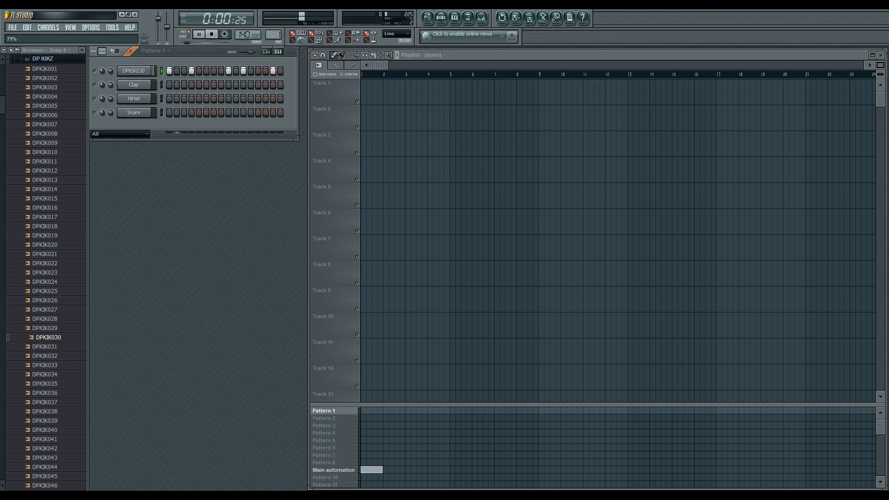
{"action": "left_click_drag", "start_coordinate": [244, 34], "coordinate": [244, 38]}
- Load the HIP_Hat sample from the Legacy HipHop pack onto the HiHat channel
{"action": "left_click", "coordinate": [4, 178]}
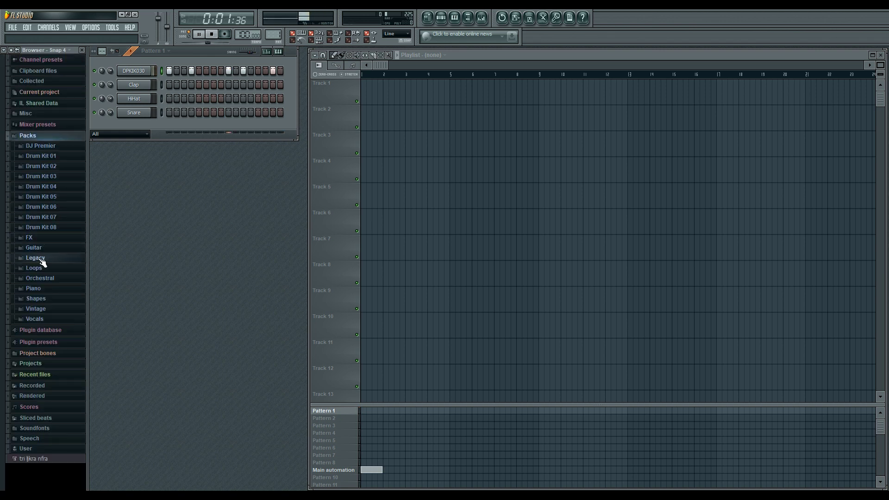
{"action": "left_click", "coordinate": [37, 258]}
{"action": "left_click", "coordinate": [63, 330]}
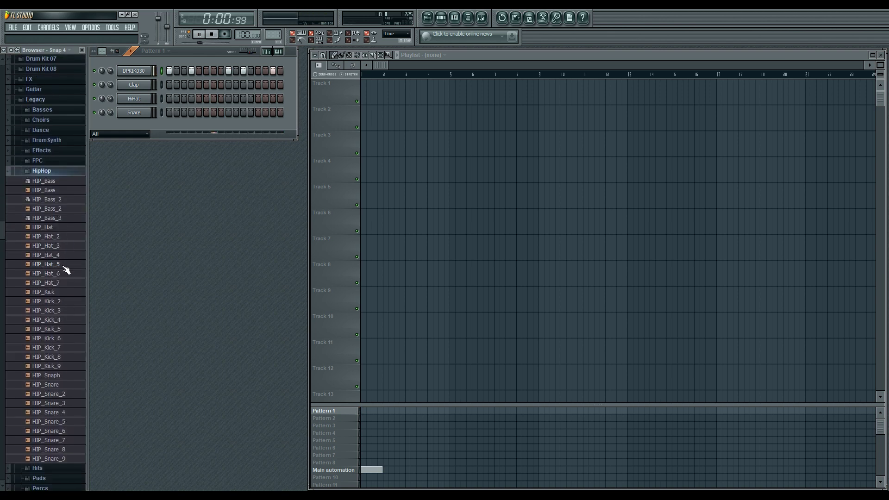
{"action": "left_click_drag", "start_coordinate": [68, 229], "coordinate": [145, 97]}
- Place HIP_Hat hits on steps 3, 7, 11 and 15 and lower the channel's volume to about 67%
{"action": "left_click", "coordinate": [185, 98]}
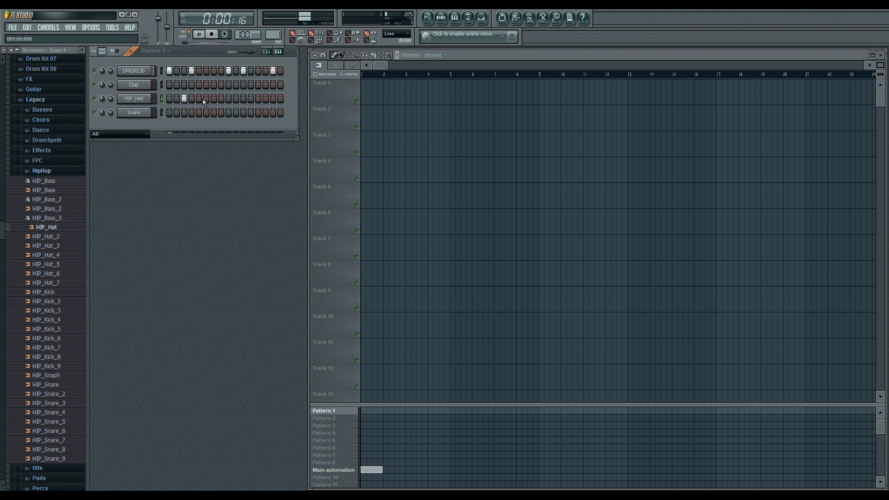
{"action": "left_click", "coordinate": [213, 99]}
{"action": "left_click", "coordinate": [273, 98]}
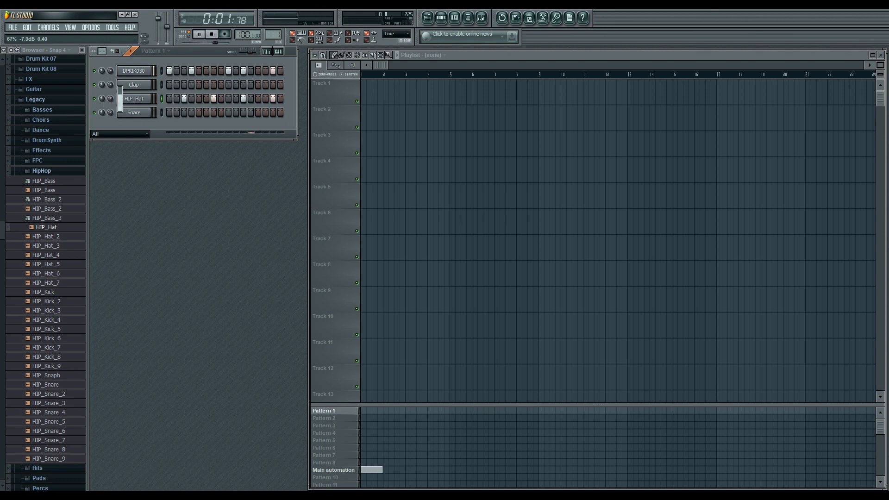
{"action": "left_click_drag", "start_coordinate": [110, 99], "coordinate": [110, 100]}
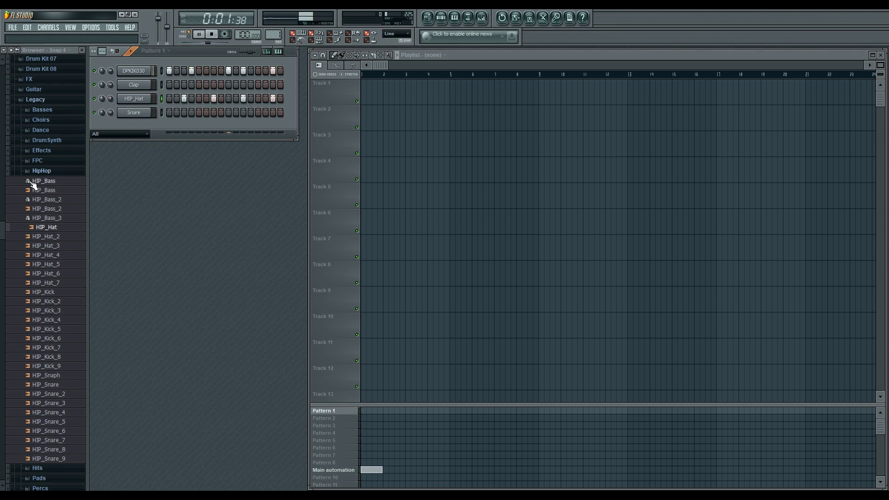
- Stop playback and open the first dramz sample from the Sliced beats folder in a new Slicex channel
{"action": "left_click", "coordinate": [37, 173]}
{"action": "left_click", "coordinate": [47, 142]}
{"action": "left_click", "coordinate": [46, 139]}
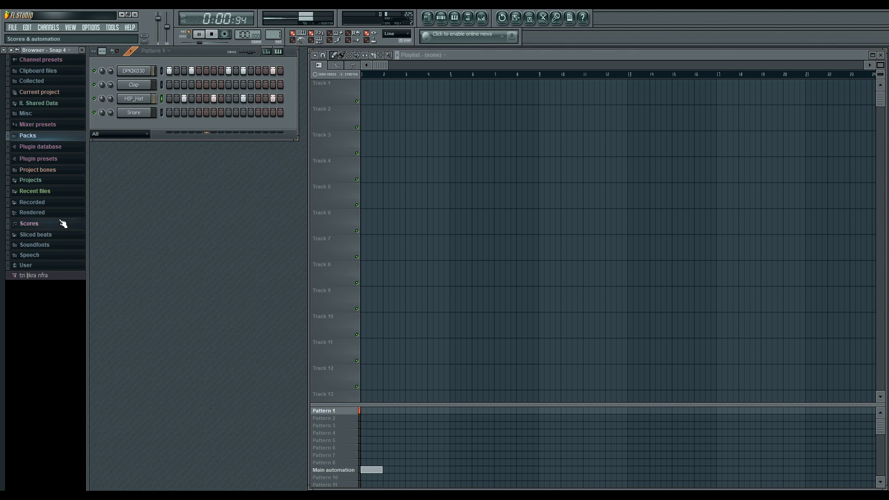
{"action": "key", "text": "space"}
{"action": "left_click", "coordinate": [59, 236]}
{"action": "scroll", "coordinate": [46, 313], "scroll_direction": "down", "scroll_amount": 11}
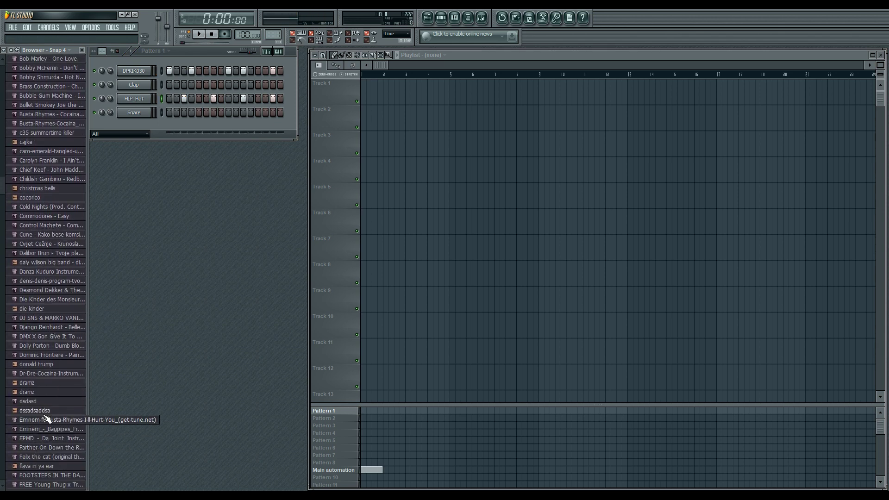
{"action": "left_click", "coordinate": [44, 384]}
{"action": "right_click", "coordinate": [44, 383]}
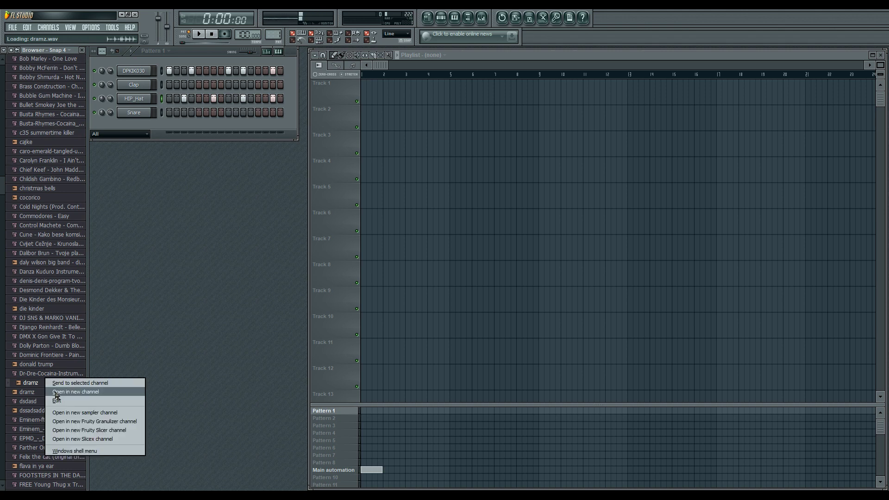
{"action": "left_click", "coordinate": [82, 439]}
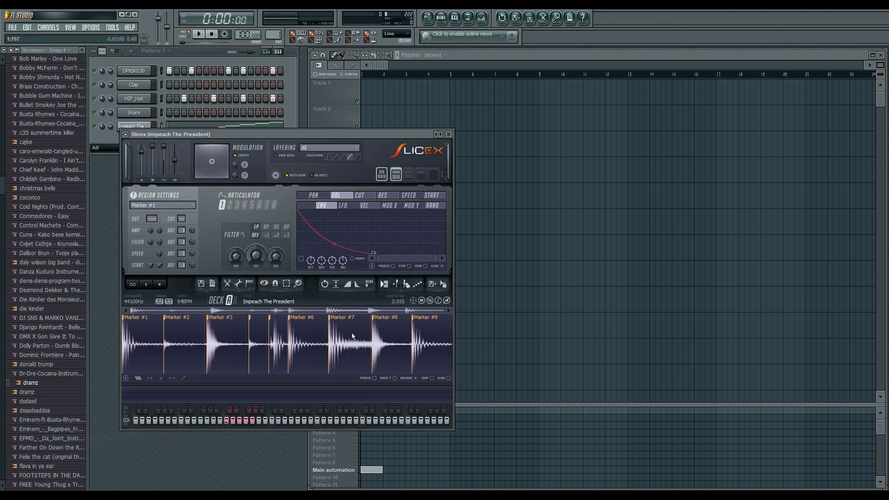
- Audition the slices at Marker #6 and Marker #8 in Slicex, and close its window
{"action": "left_click", "coordinate": [297, 348]}
{"action": "left_click", "coordinate": [392, 323]}
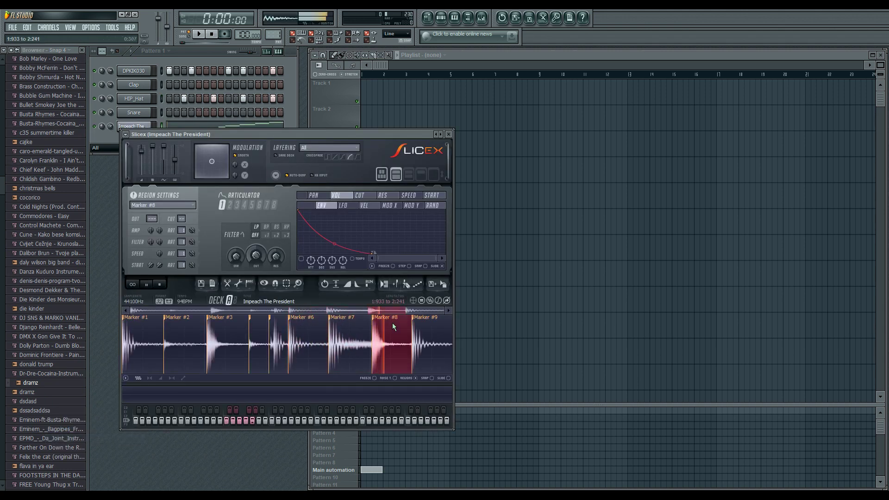
{"action": "left_click", "coordinate": [448, 134]}
- Clear all notes of the Slicex channel in the piano roll and place Marker #8 notes on steps 5 and 13
{"action": "left_click", "coordinate": [244, 129]}
{"action": "key", "text": "ctrl+a"}
{"action": "key", "text": "Delete"}
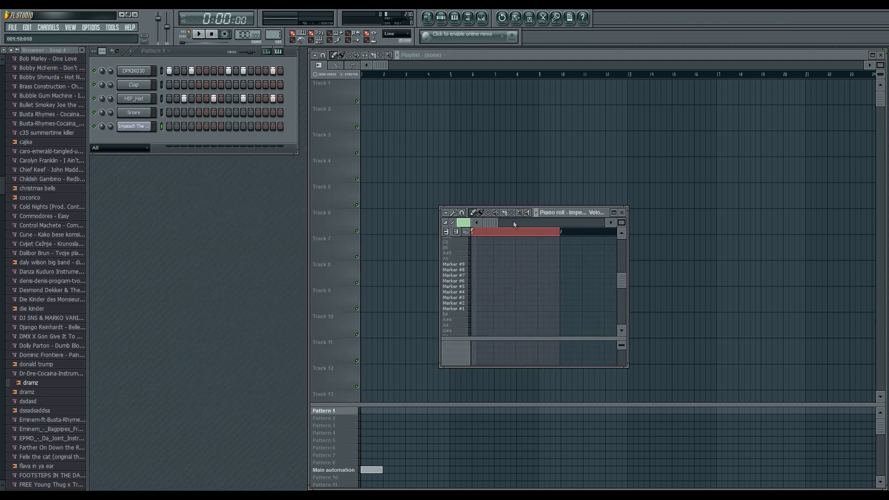
{"action": "right_click", "coordinate": [492, 231]}
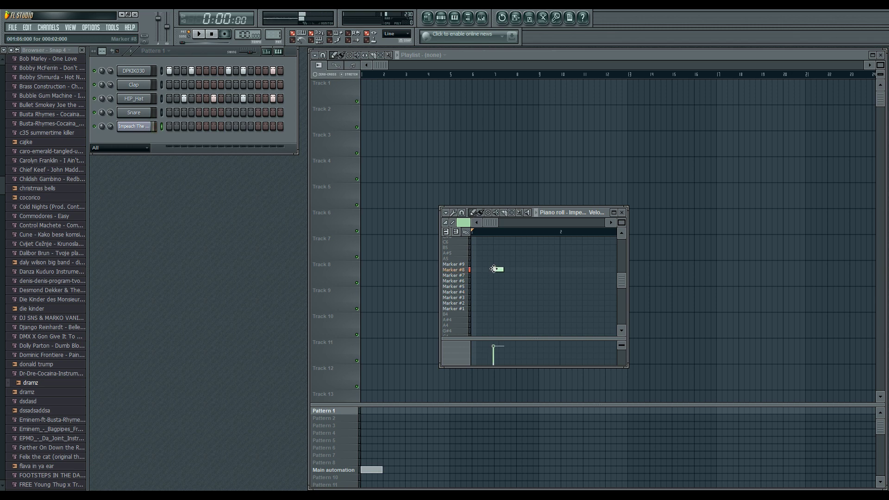
{"action": "left_click", "coordinate": [543, 269]}
{"action": "key", "text": "space"}
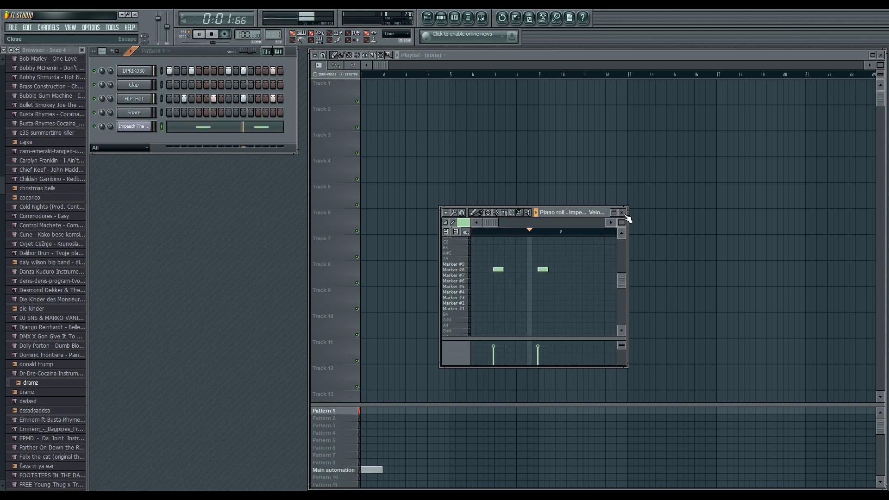
{"action": "left_click", "coordinate": [623, 214]}
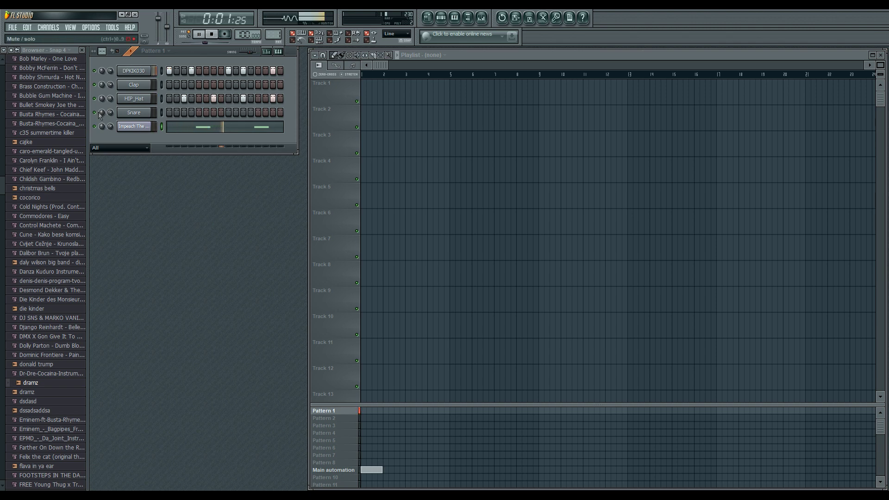
- Route the DPKIK030 kick to mixer Insert 1 and load Fruity Parametric EQ 2 in its first effect slot
{"action": "left_click", "coordinate": [137, 69]}
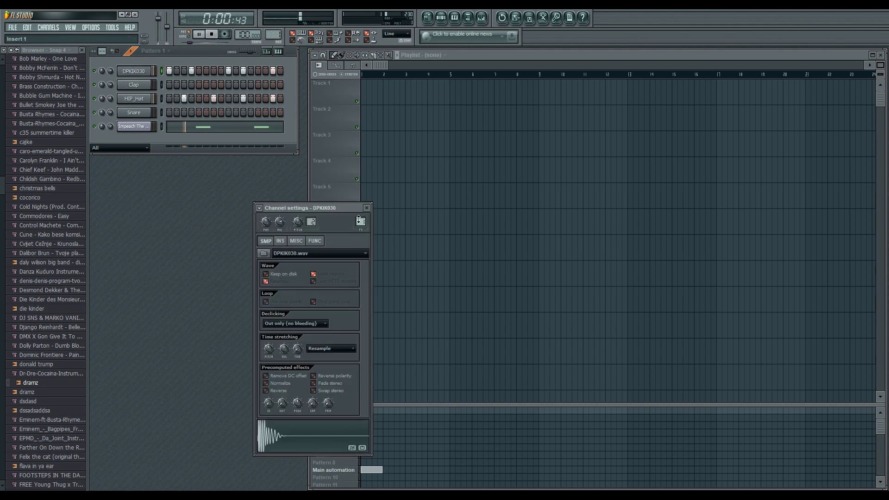
{"action": "left_click", "coordinate": [366, 208]}
{"action": "key", "text": "F9"}
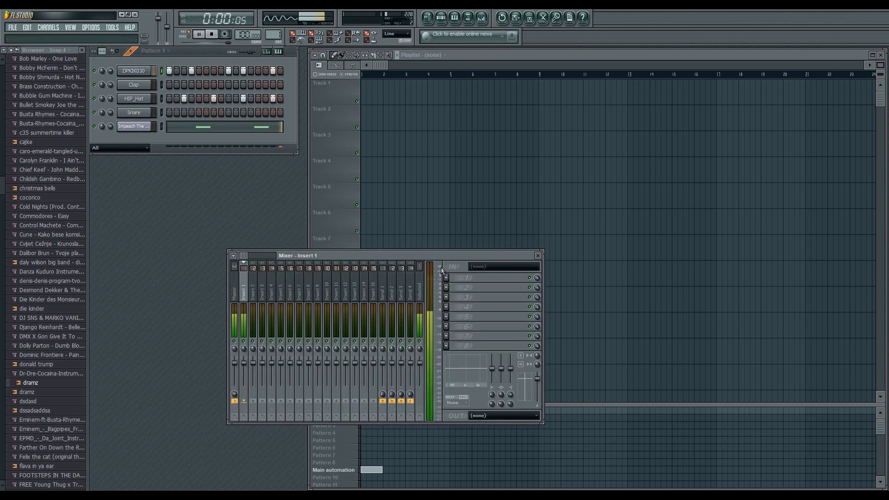
{"action": "left_click", "coordinate": [446, 278]}
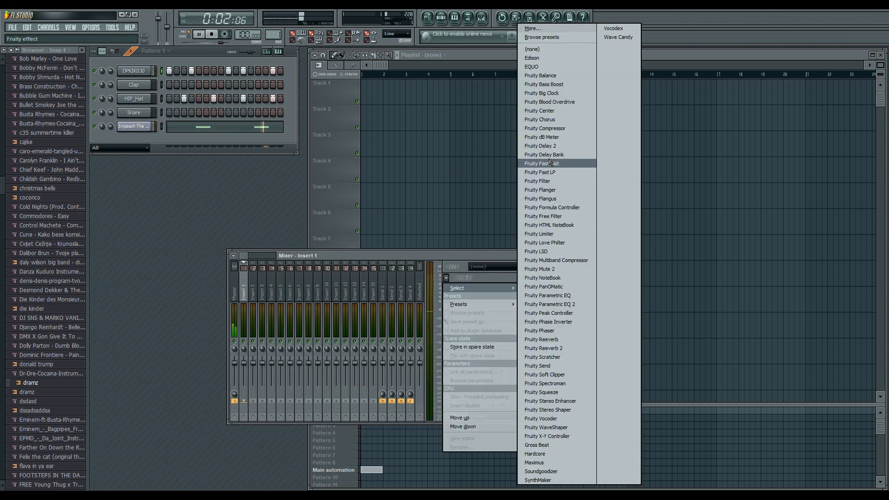
{"action": "left_click", "coordinate": [550, 304]}
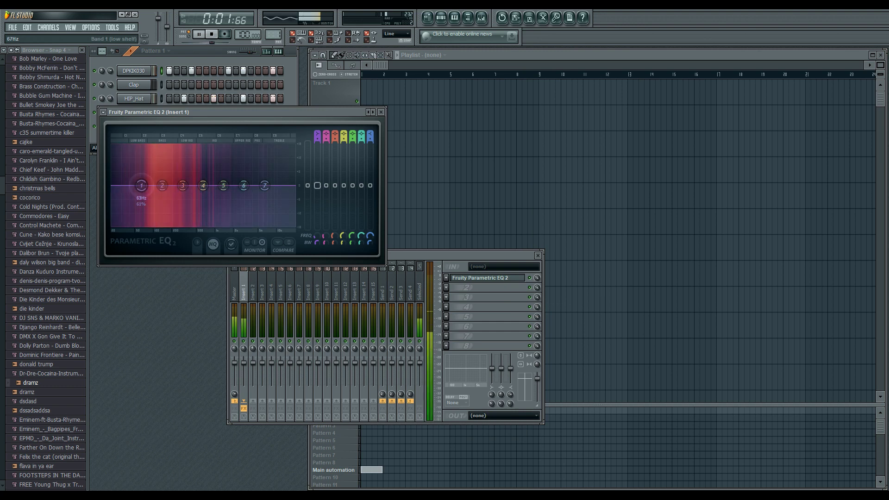
- Boost the kick's low end by raising the EQ's band 1 low shelf and its frequency, and close the EQ and mixer
{"action": "left_click_drag", "start_coordinate": [141, 185], "coordinate": [188, 172]}
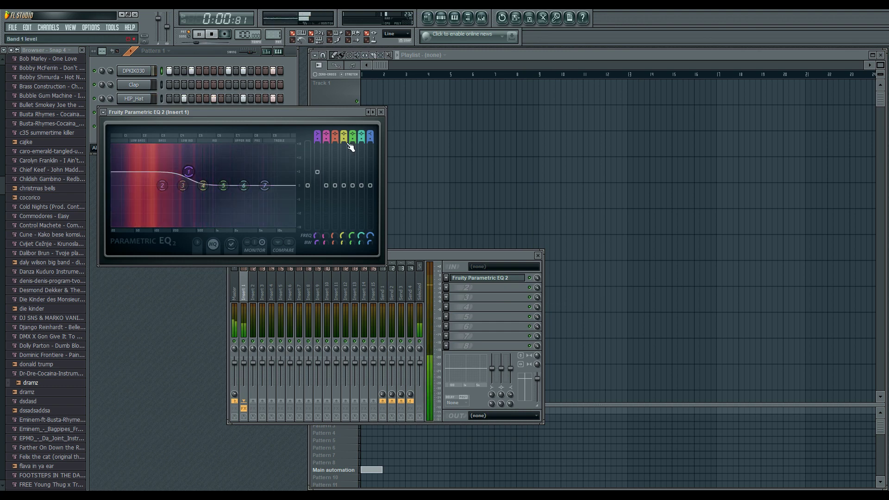
{"action": "left_click", "coordinate": [380, 112]}
{"action": "left_click", "coordinate": [537, 255]}
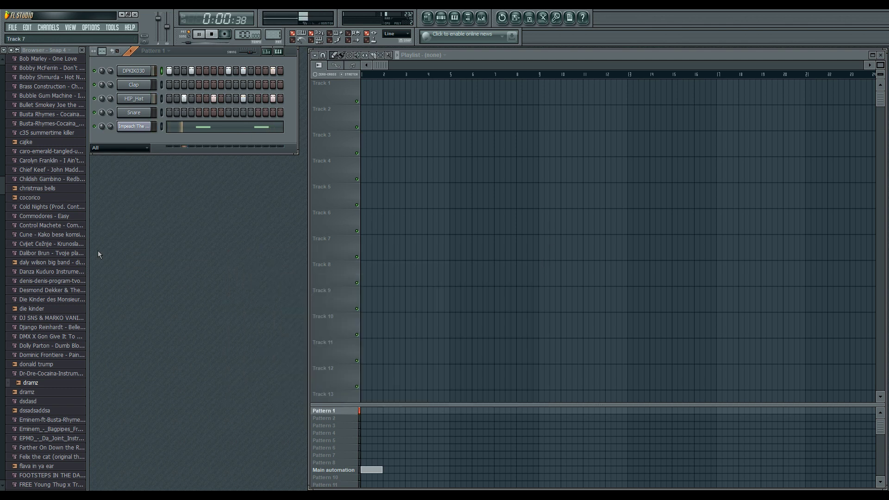
- Preview the "syl johnson different strokes 2" sample from the nova pjesma folder and place it on playlist Track 2 at bar 1
{"action": "key", "text": "space"}
{"action": "left_click", "coordinate": [2, 208]}
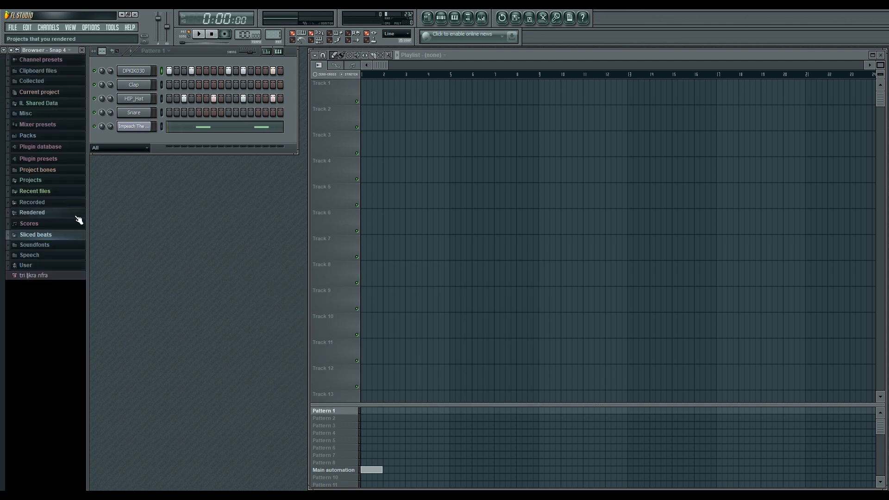
{"action": "left_click", "coordinate": [73, 234]}
{"action": "left_click", "coordinate": [43, 131]}
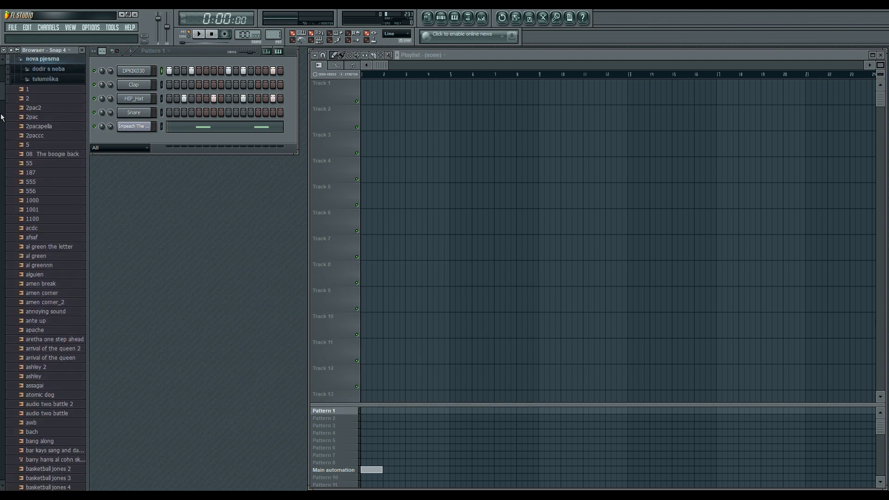
{"action": "left_click_drag", "start_coordinate": [2, 117], "coordinate": [1, 312]}
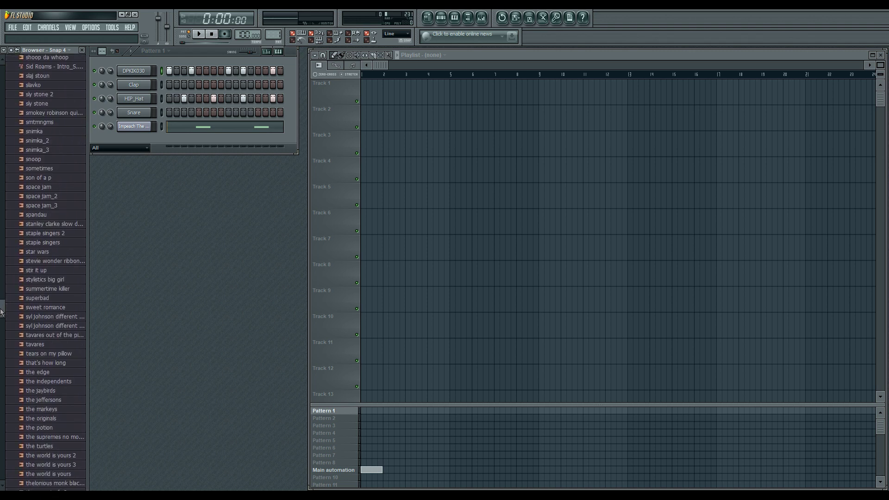
{"action": "left_click", "coordinate": [62, 318]}
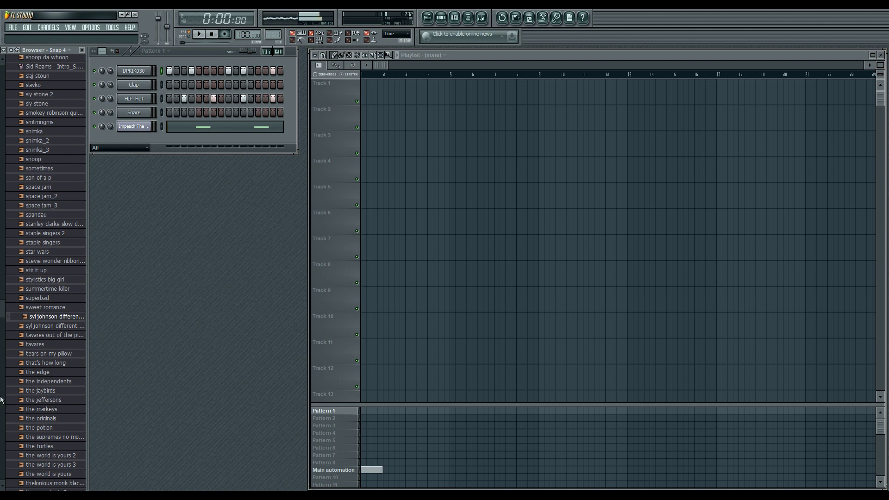
{"action": "left_click_drag", "start_coordinate": [56, 316], "coordinate": [389, 113]}
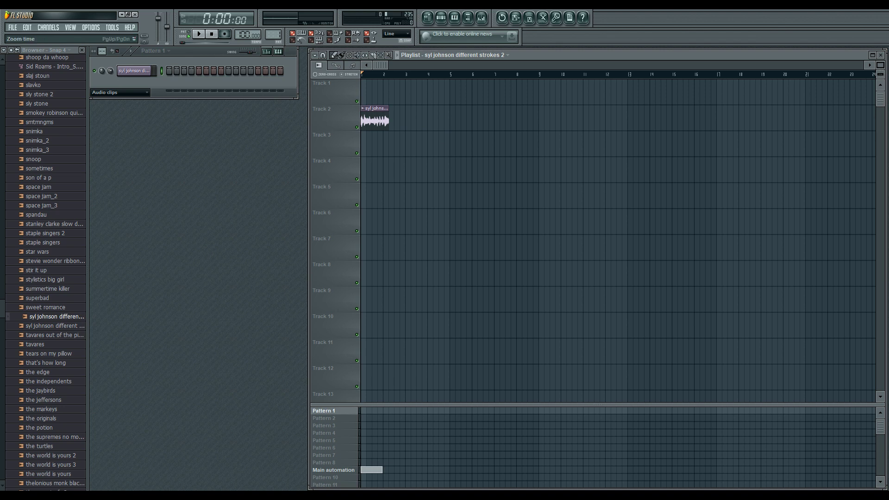
- Turn off playlist snapping and shift the sample clip slightly later so its second hit lines up with beat 2
{"action": "left_click_drag", "start_coordinate": [880, 65], "coordinate": [880, 50]}
{"action": "left_click", "coordinate": [199, 35]}
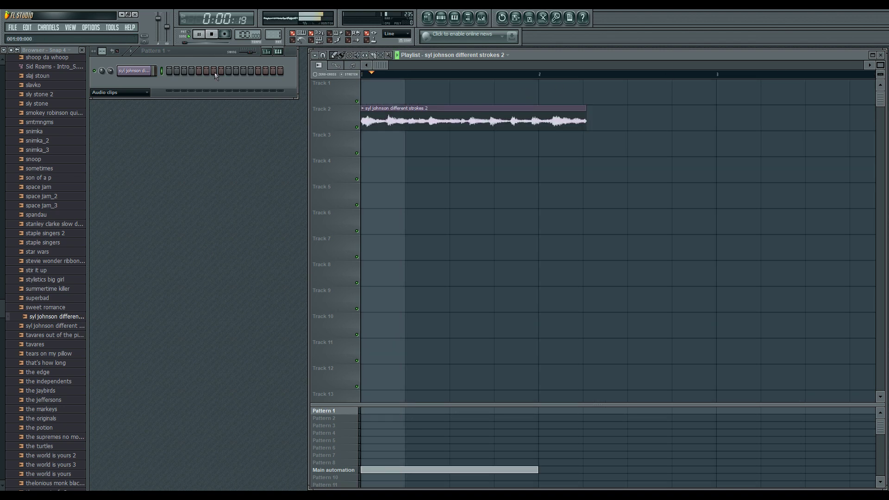
{"action": "left_click", "coordinate": [324, 56]}
{"action": "left_click", "coordinate": [328, 98]}
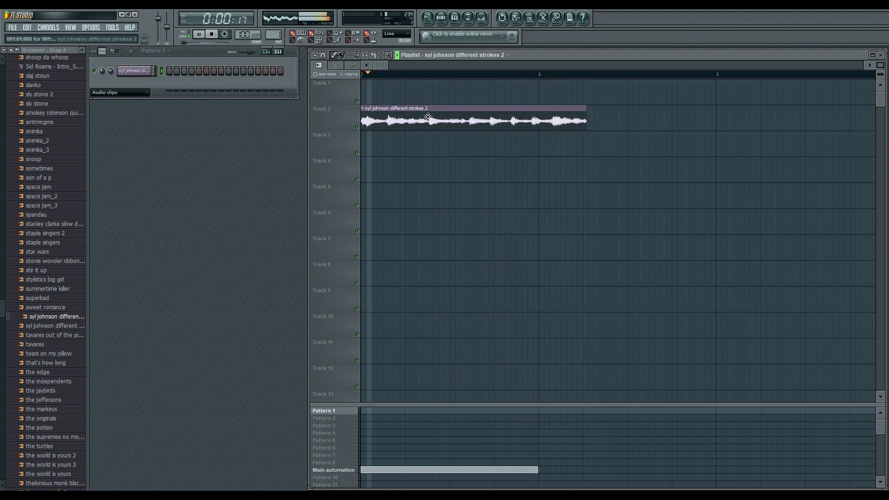
{"action": "left_click_drag", "start_coordinate": [428, 116], "coordinate": [446, 119]}
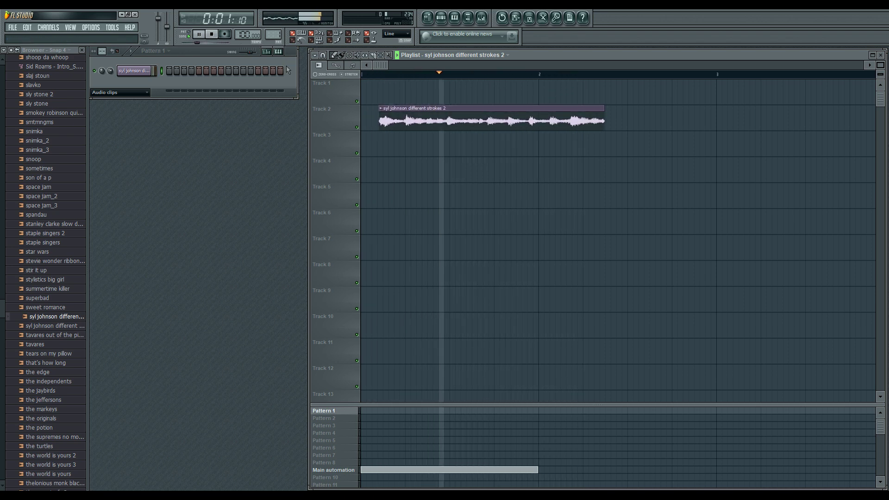
- With snap set to Beat, cut off the clip's part before beat 2 and move the rest to the start of bar 1
{"action": "left_click", "coordinate": [323, 55]}
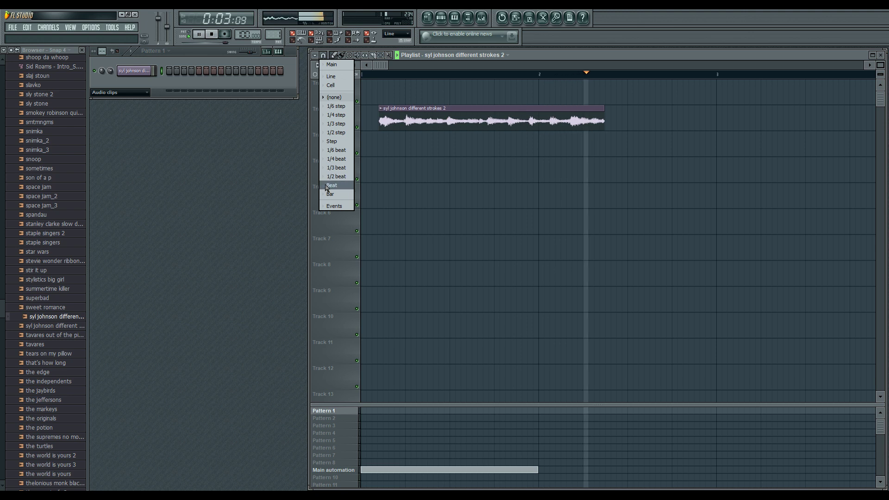
{"action": "left_click", "coordinate": [327, 186]}
{"action": "key", "text": "space"}
{"action": "left_click_drag", "start_coordinate": [399, 145], "coordinate": [400, 145]}
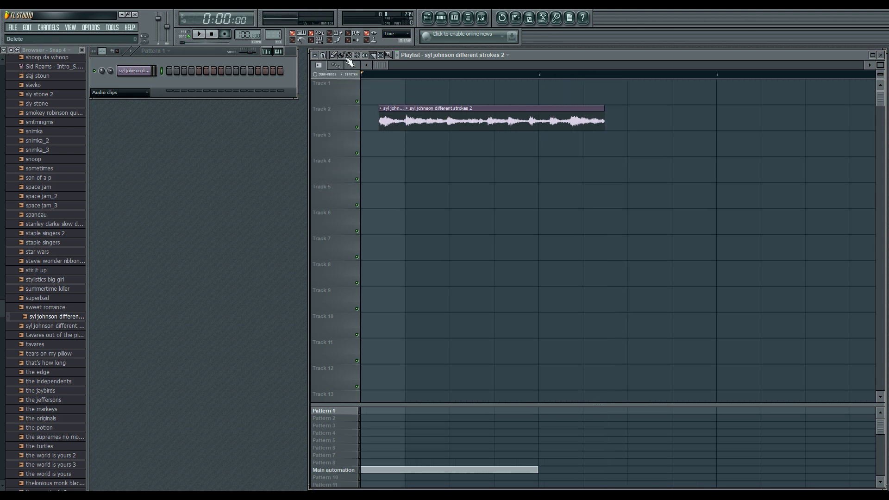
{"action": "right_click", "coordinate": [393, 122]}
{"action": "left_click_drag", "start_coordinate": [454, 122], "coordinate": [409, 122]}
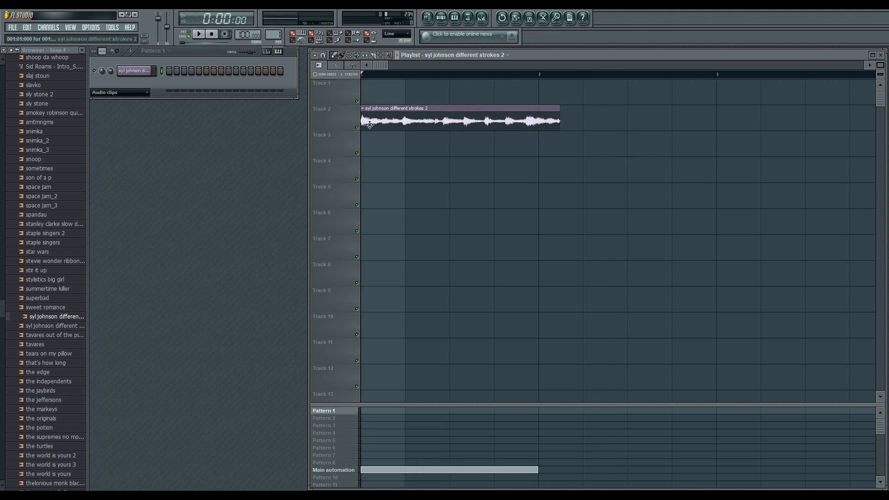
- With snapping off, stretch the sample clip slightly longer past bar 2 and play it back to check the timing
{"action": "left_click", "coordinate": [324, 57]}
{"action": "left_click", "coordinate": [331, 96]}
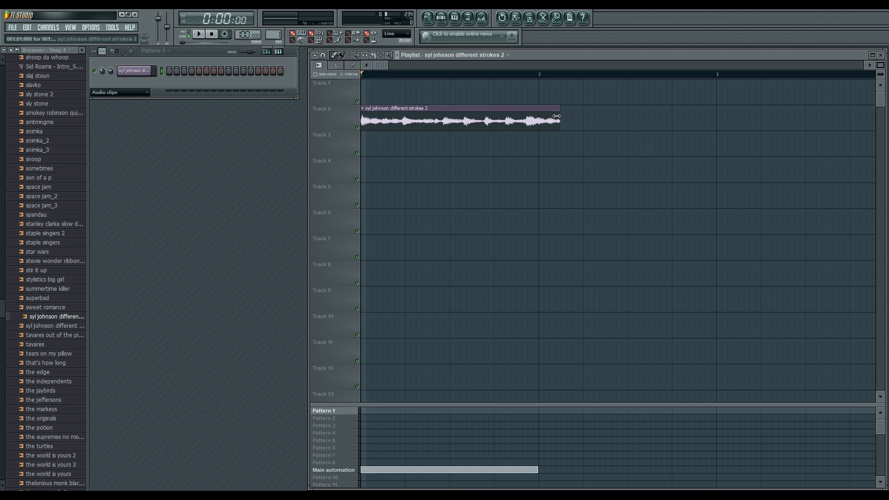
{"action": "left_click_drag", "start_coordinate": [556, 116], "coordinate": [573, 132]}
{"action": "key", "text": "space"}
{"action": "key", "text": "space"}
{"action": "key", "text": "space"}
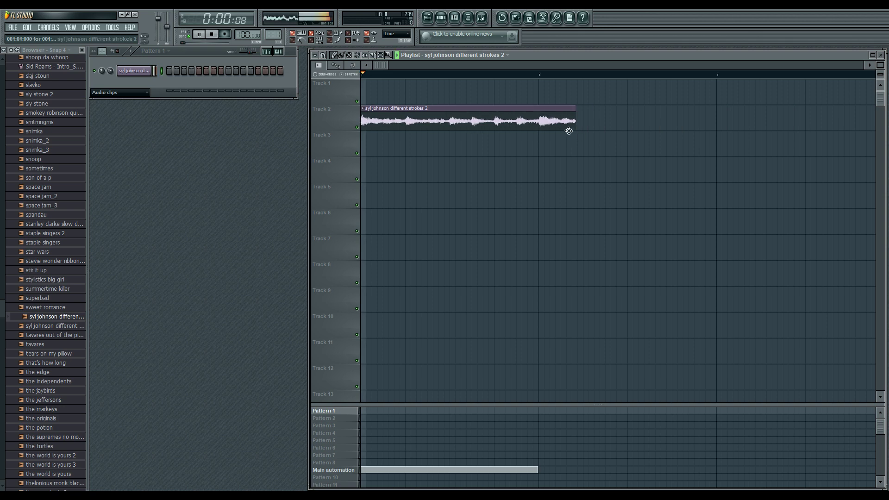
- With snap set to Beat, cut off the sample clip's part after bar 2 and place a copy of the one-bar loop at bar 2
{"action": "left_click", "coordinate": [336, 66]}
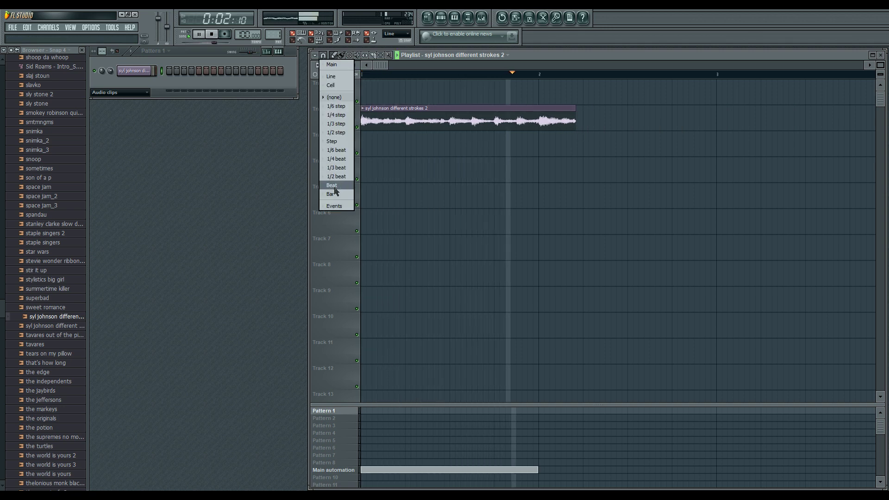
{"action": "left_click", "coordinate": [350, 154]}
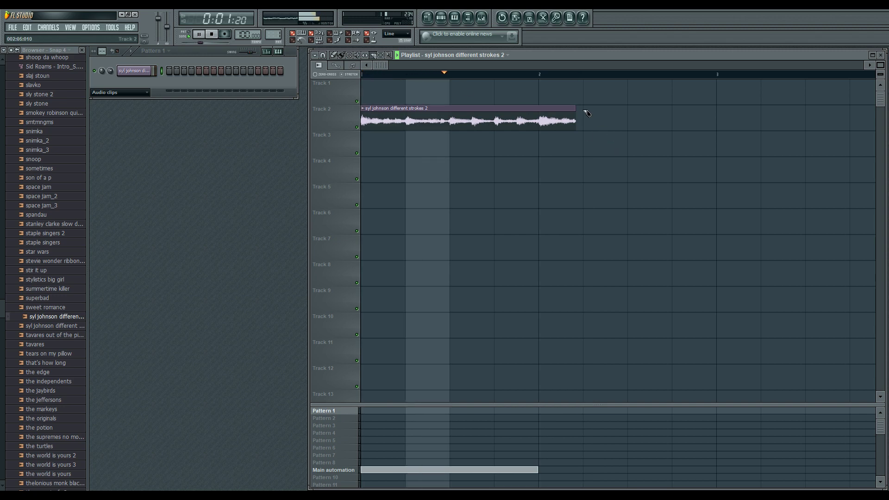
{"action": "left_click_drag", "start_coordinate": [539, 100], "coordinate": [539, 138]}
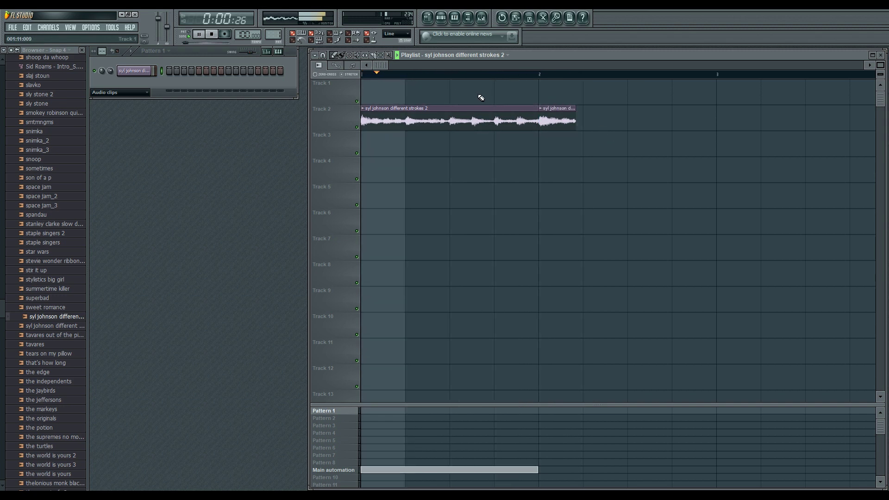
{"action": "right_click", "coordinate": [551, 124]}
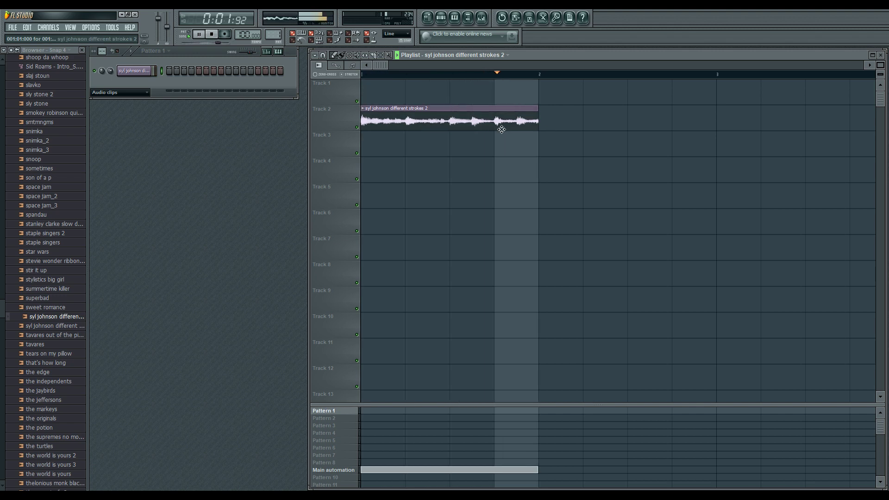
{"action": "left_click", "coordinate": [554, 117]}
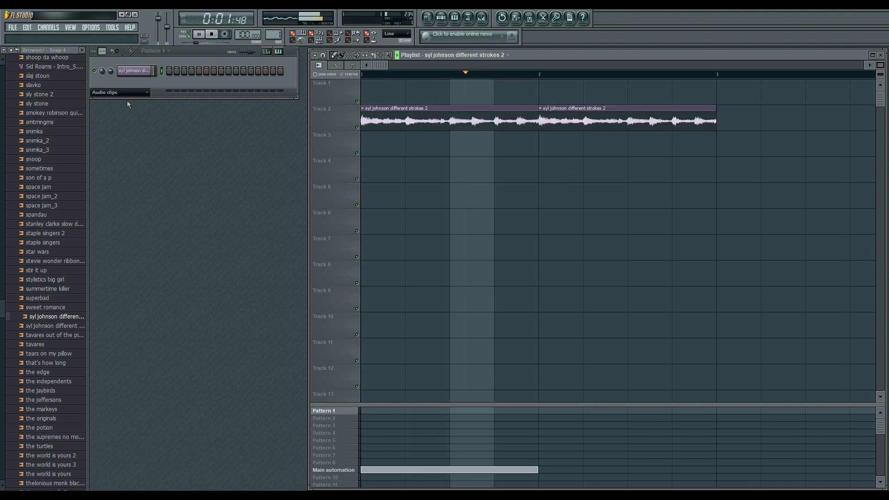
- Stop playback, clone the sample channel, place the clone's clip and, with snapping off, align its waveform with the bar 2 loop on Track 2
{"action": "key", "text": "space"}
{"action": "right_click", "coordinate": [132, 71]}
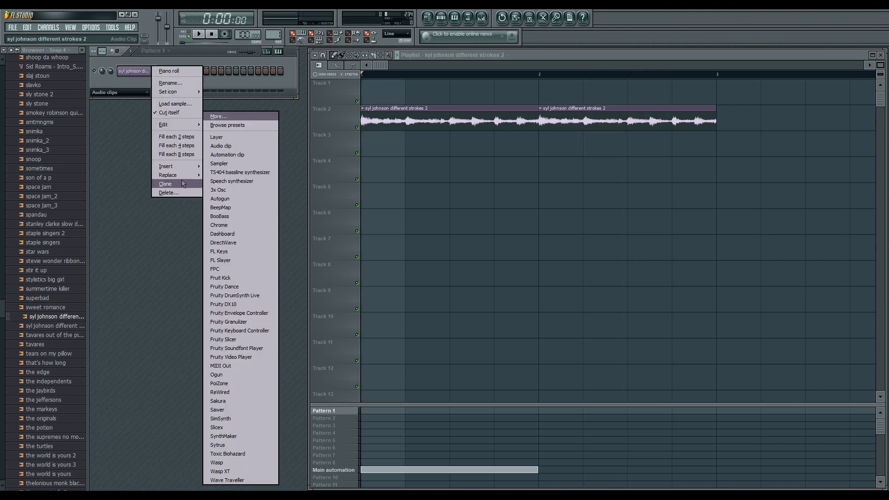
{"action": "left_click", "coordinate": [166, 184]}
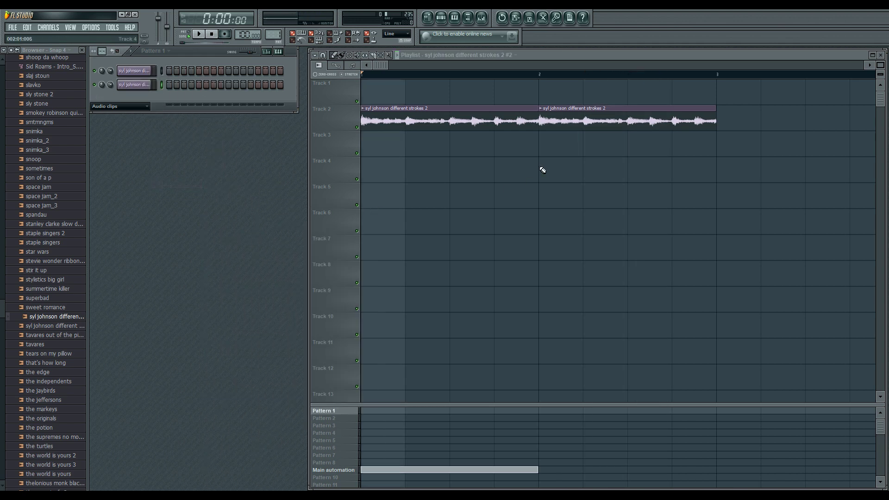
{"action": "left_click", "coordinate": [540, 146]}
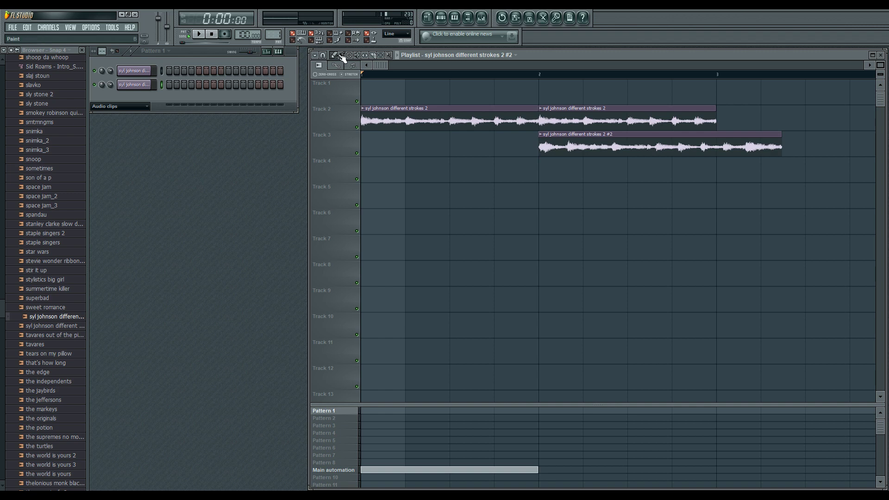
{"action": "left_click", "coordinate": [325, 56]}
{"action": "left_click", "coordinate": [335, 95]}
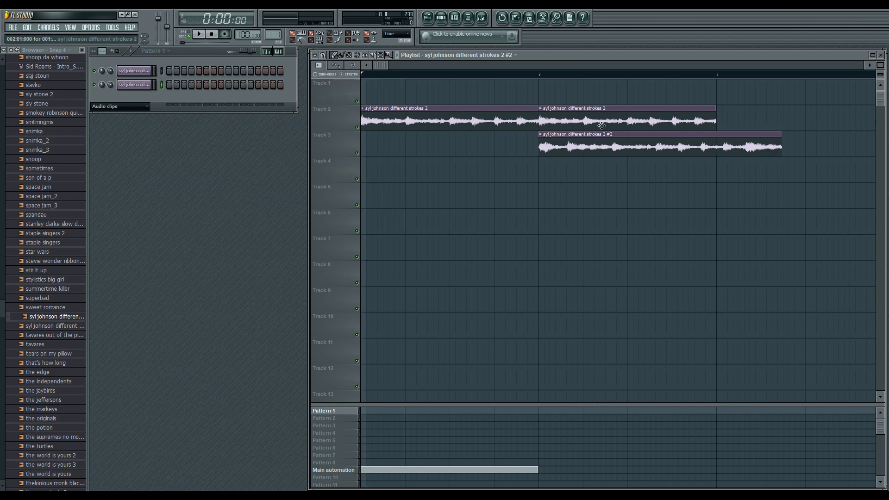
{"action": "left_click_drag", "start_coordinate": [615, 149], "coordinate": [585, 114]}
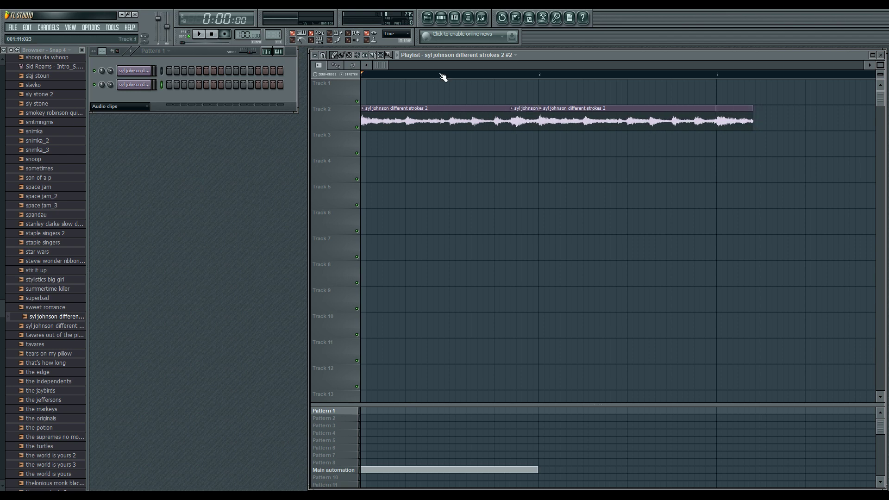
- With snap set to Beat, trim the cloned clip on Track 4 to one bar and place it at bars 1 and 2
{"action": "left_click", "coordinate": [323, 56]}
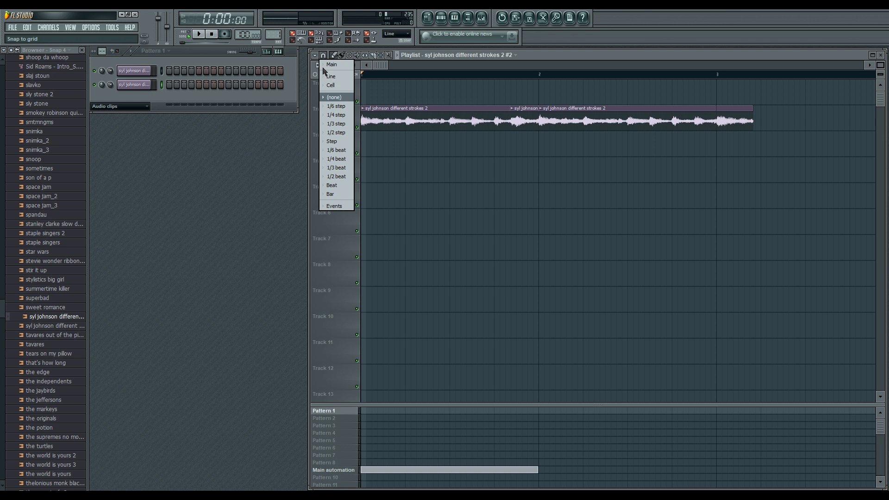
{"action": "left_click", "coordinate": [324, 185]}
{"action": "left_click_drag", "start_coordinate": [736, 124], "coordinate": [739, 180]}
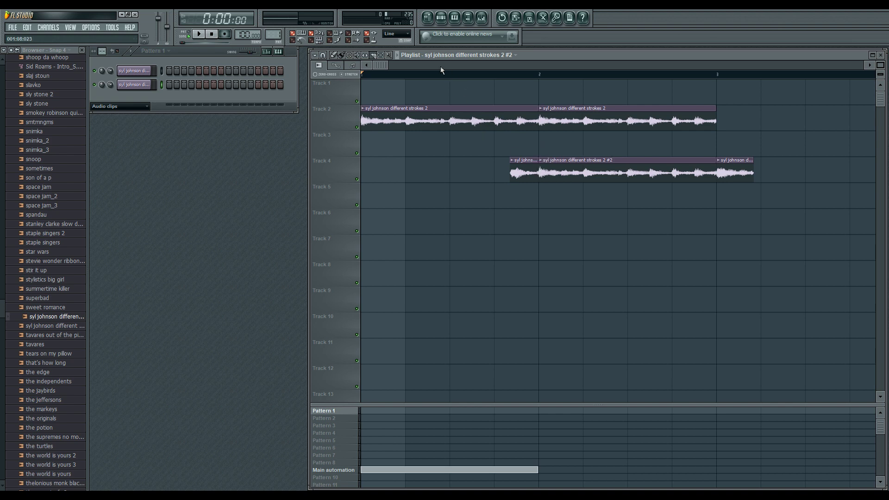
{"action": "right_click", "coordinate": [517, 169]}
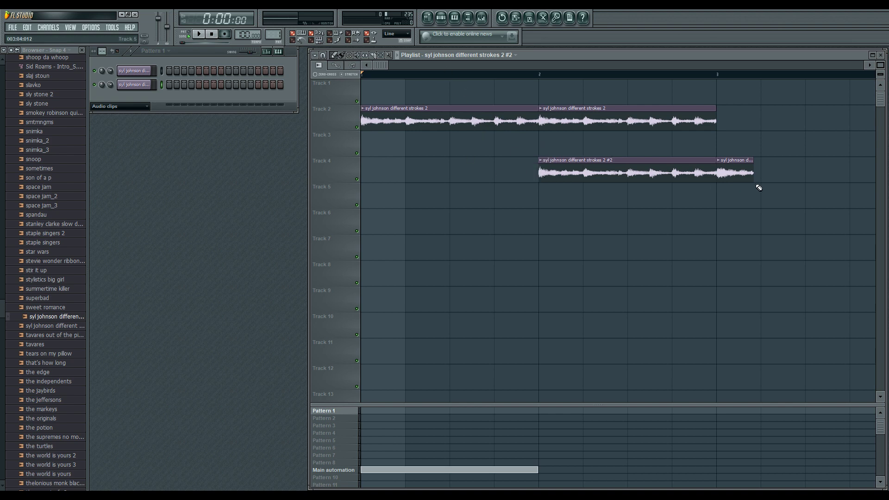
{"action": "right_click", "coordinate": [736, 172]}
{"action": "left_click_drag", "start_coordinate": [635, 168], "coordinate": [457, 167]}
{"action": "left_click", "coordinate": [546, 171]}
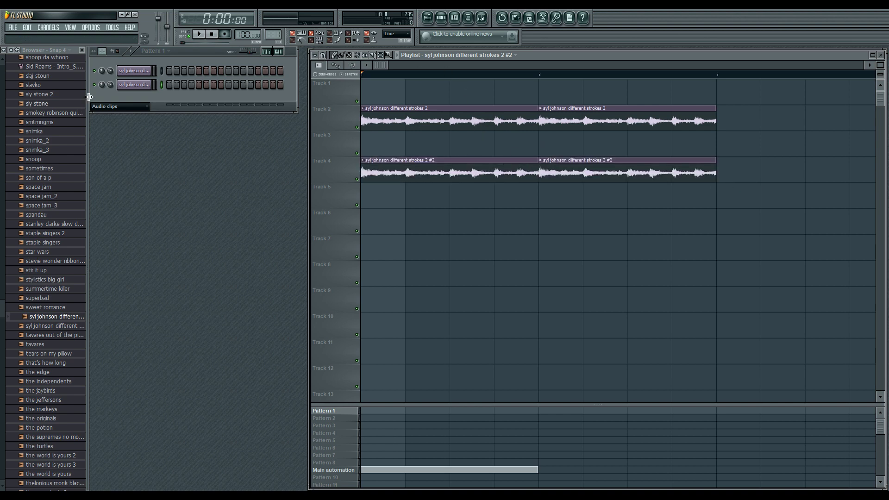
- Mute the cloned channel, route the original sample channel to mixer track 2 and pan it left during playback
{"action": "left_click", "coordinate": [101, 89]}
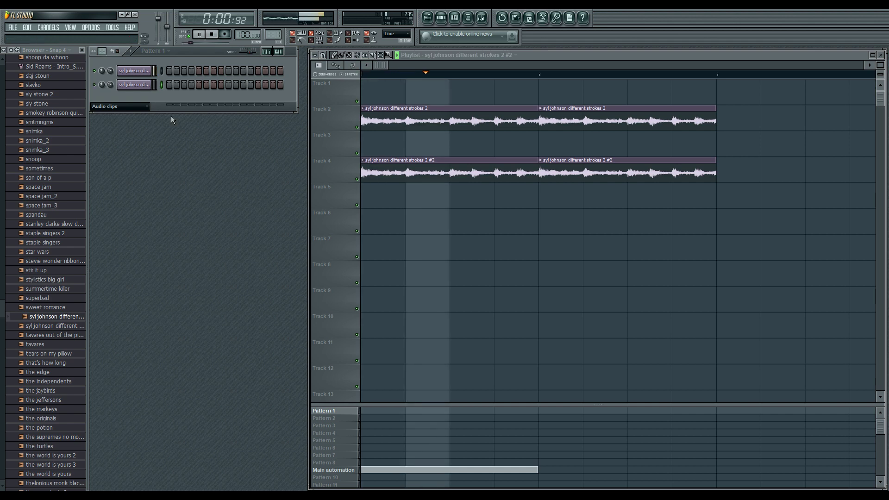
{"action": "left_click", "coordinate": [127, 72]}
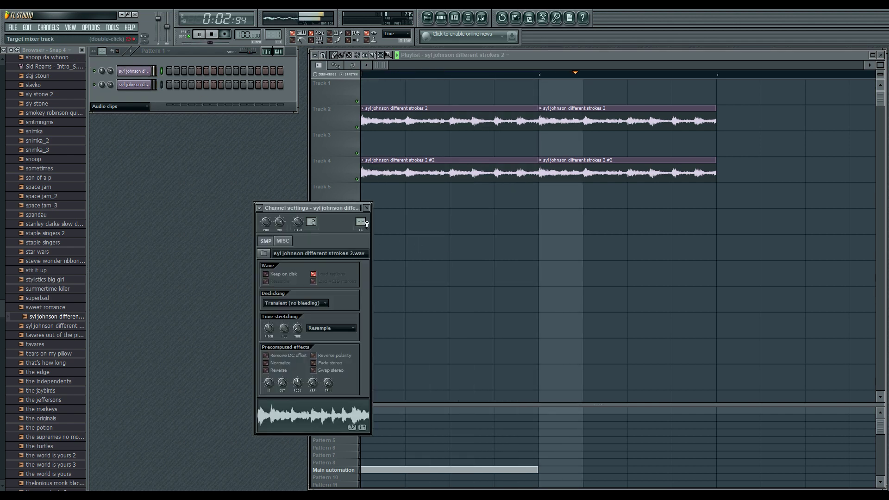
{"action": "left_click_drag", "start_coordinate": [360, 222], "coordinate": [361, 216]}
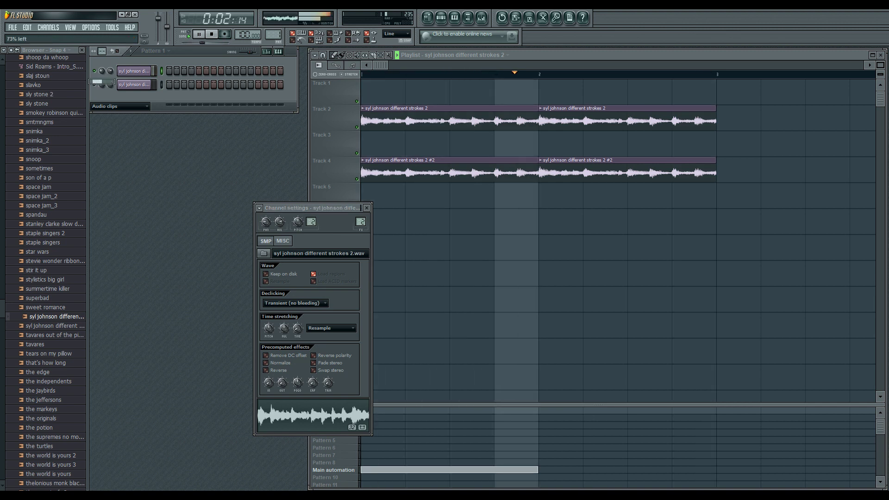
{"action": "left_click", "coordinate": [367, 208]}
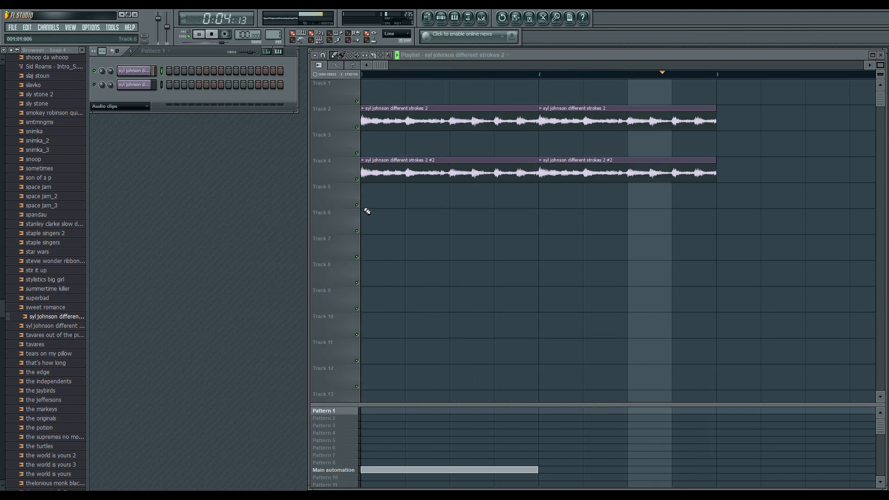
- Add Fruity PanOMatic to the first effect slot of mixer Insert 2 and move its panning point well to the right, slightly higher in volume
{"action": "left_click", "coordinate": [483, 18]}
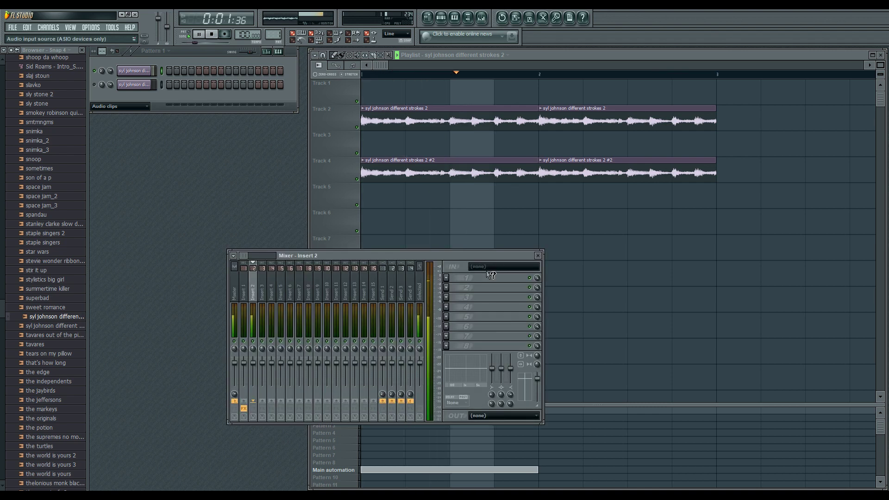
{"action": "left_click", "coordinate": [447, 280]}
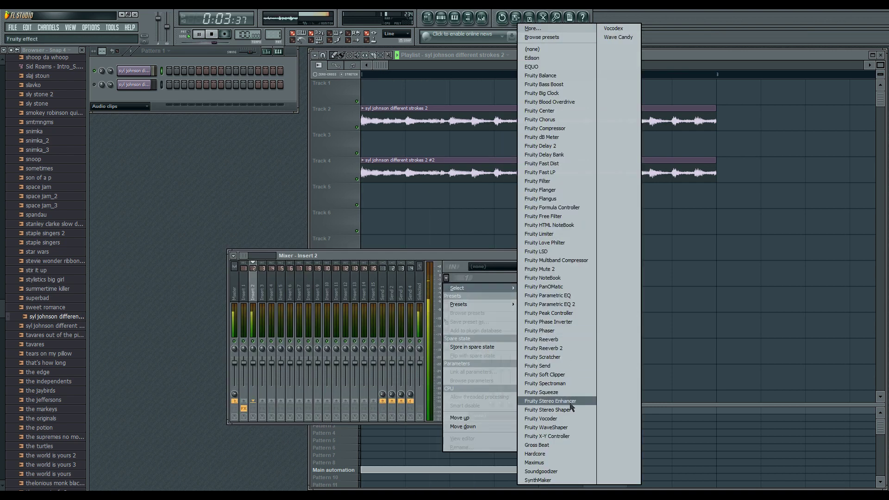
{"action": "left_click", "coordinate": [576, 287]}
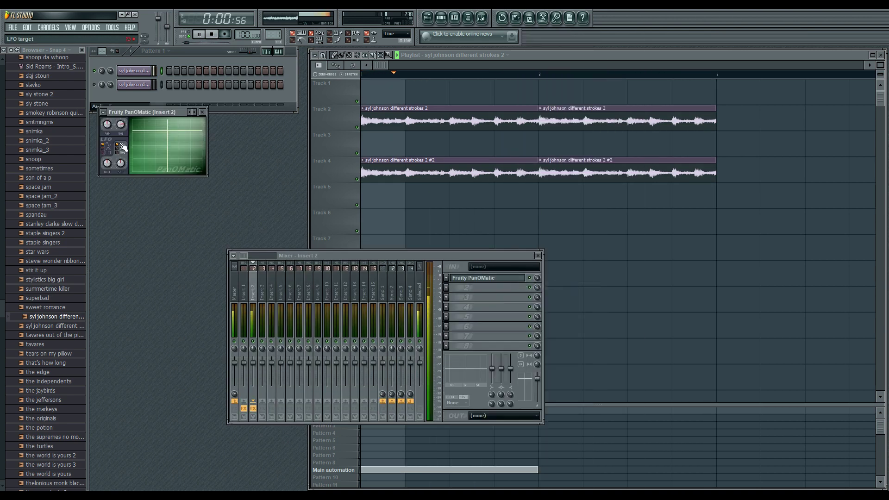
{"action": "left_click_drag", "start_coordinate": [171, 134], "coordinate": [194, 130]}
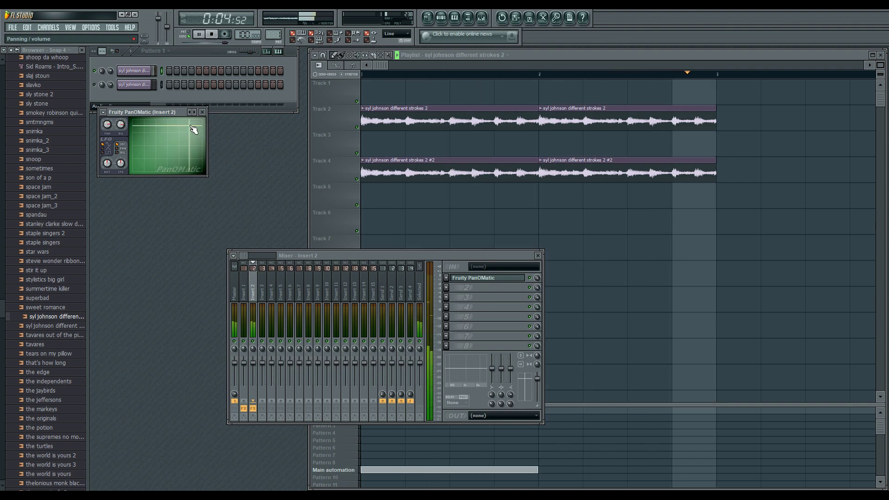
{"action": "right_click", "coordinate": [121, 124]}
{"action": "left_click", "coordinate": [133, 130]}
{"action": "left_click", "coordinate": [202, 113]}
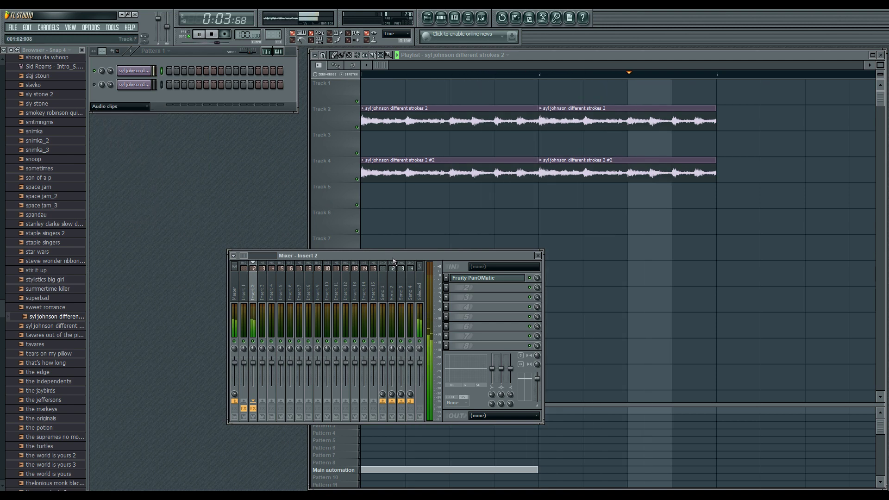
- Add Fruity Filter to the second slot of Insert 2, with high pass full and low pass off, and turn the cutoff frequency down low
{"action": "left_click", "coordinate": [447, 288]}
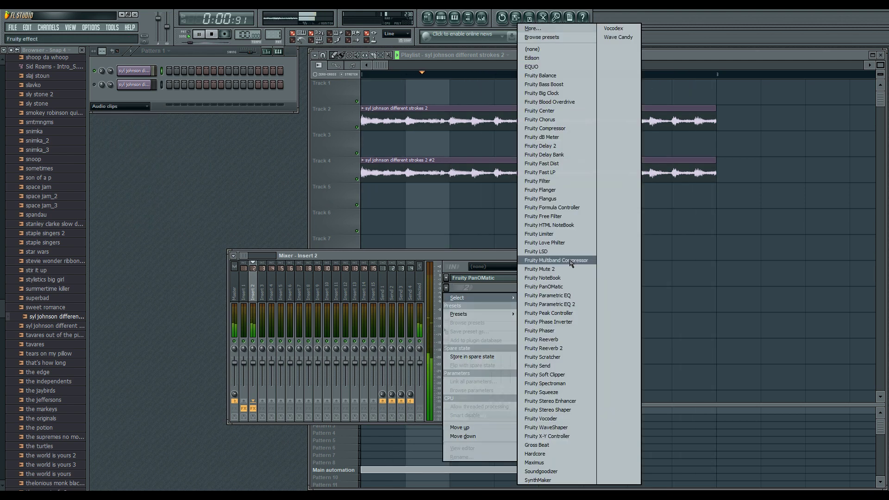
{"action": "left_click", "coordinate": [578, 181]}
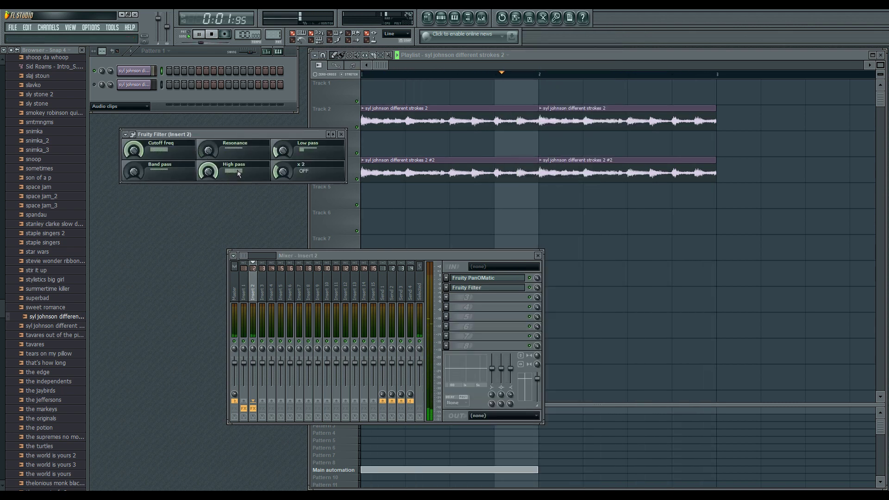
{"action": "left_click_drag", "start_coordinate": [134, 150], "coordinate": [133, 194]}
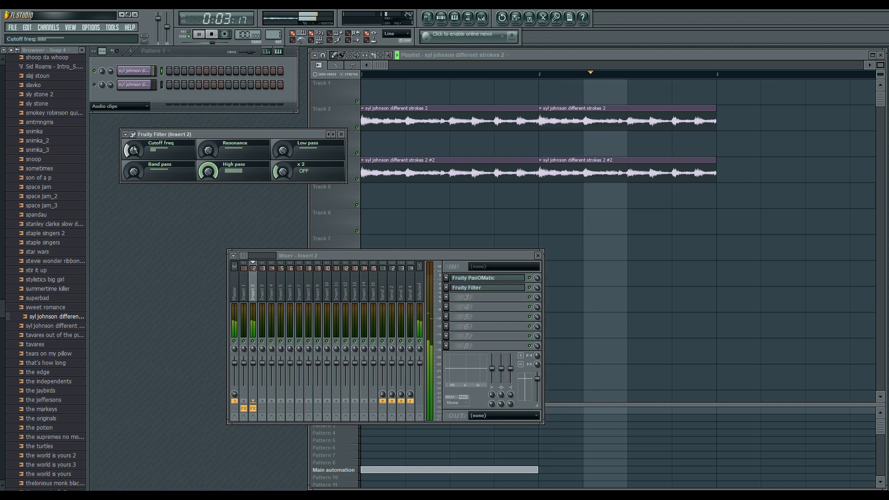
{"action": "left_click", "coordinate": [341, 135]}
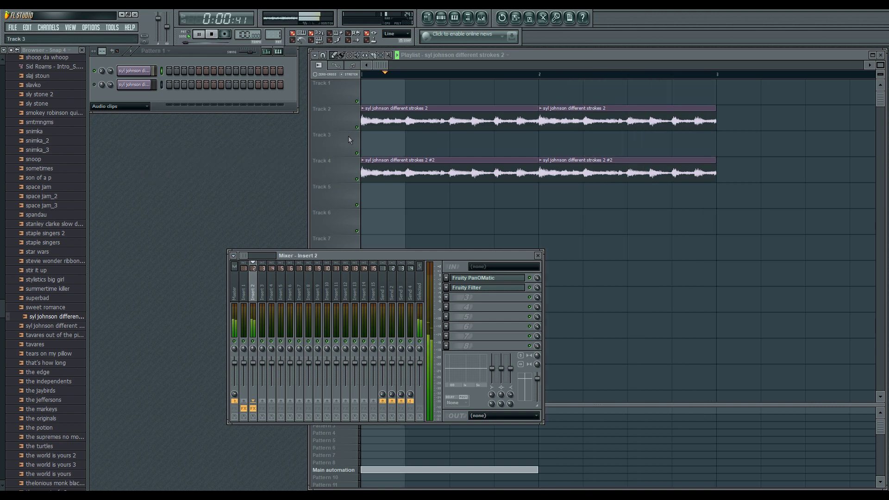
- Add a second Fruity Filter to the third slot of Insert 2, lower its low-pass cutoff frequency slightly and close the mixer
{"action": "left_click", "coordinate": [447, 297]}
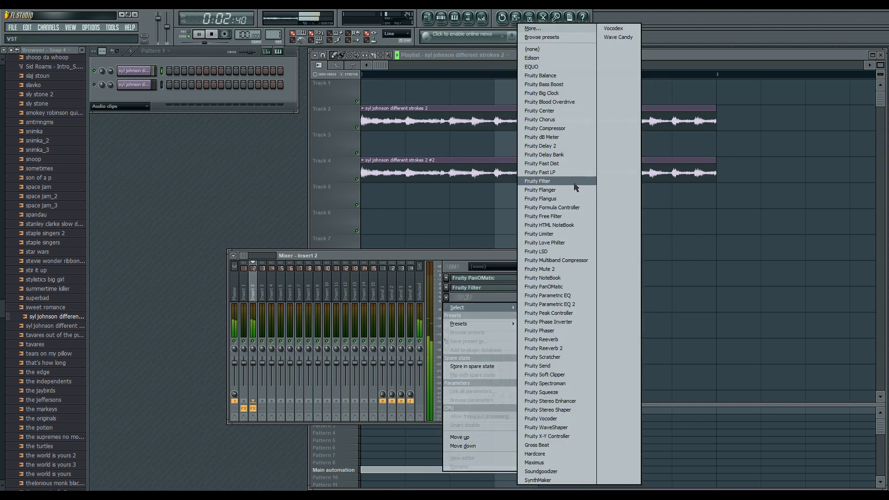
{"action": "left_click", "coordinate": [577, 185]}
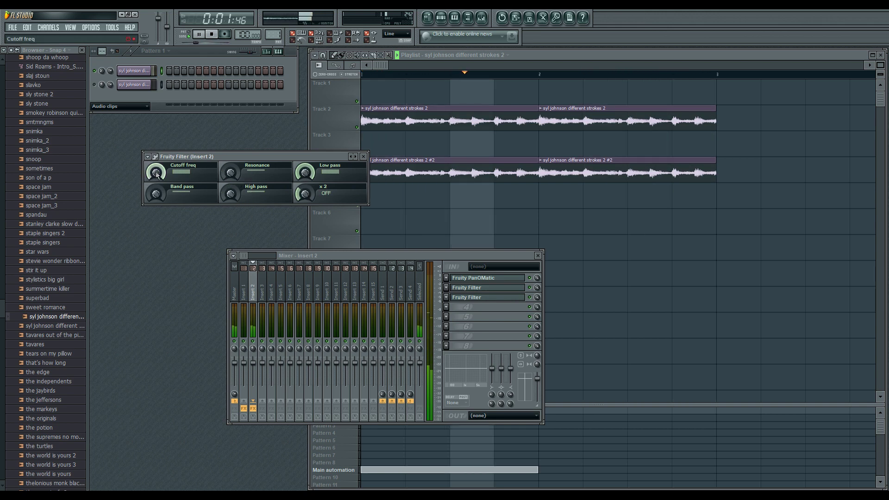
{"action": "left_click_drag", "start_coordinate": [156, 174], "coordinate": [156, 186]}
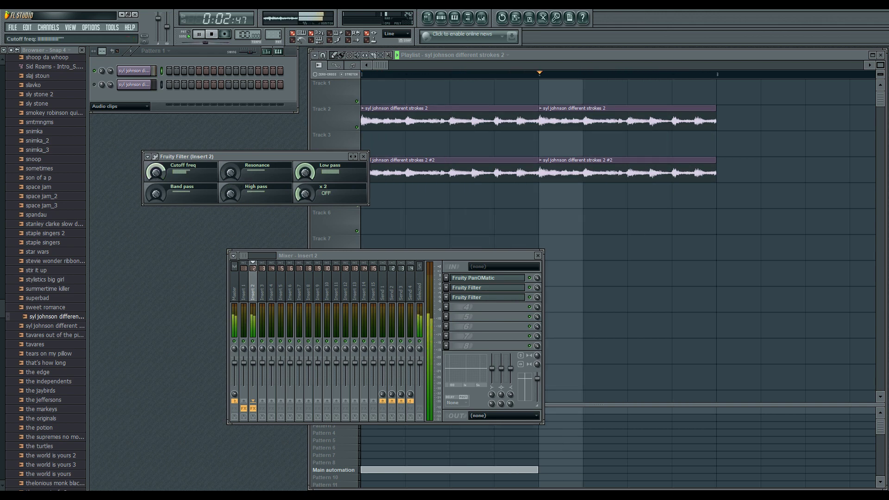
{"action": "left_click", "coordinate": [363, 157]}
{"action": "left_click", "coordinate": [540, 256]}
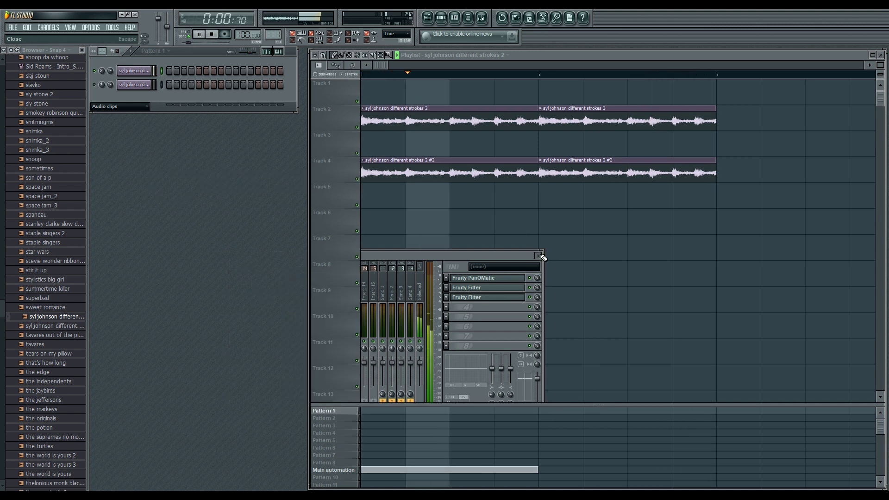
- Mute the original sample channel, play the unmuted clone on its own and pan it 80% right
{"action": "key", "text": "space"}
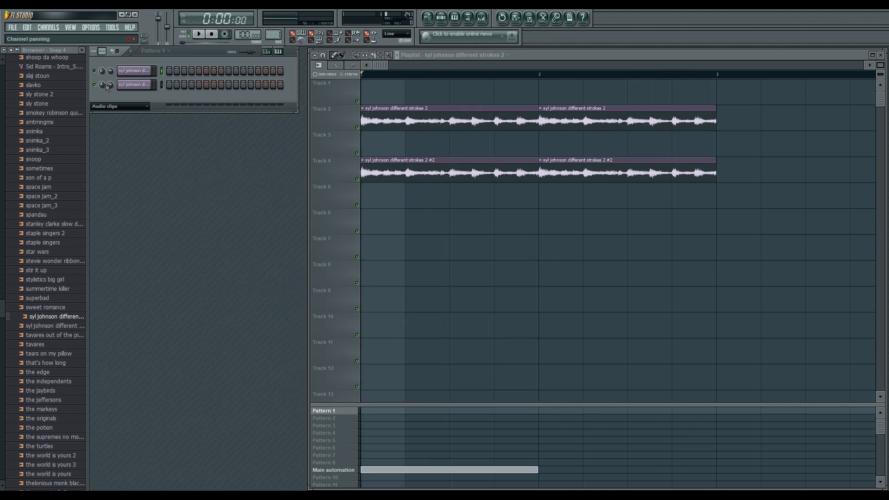
{"action": "left_click", "coordinate": [134, 85]}
{"action": "key", "text": "space"}
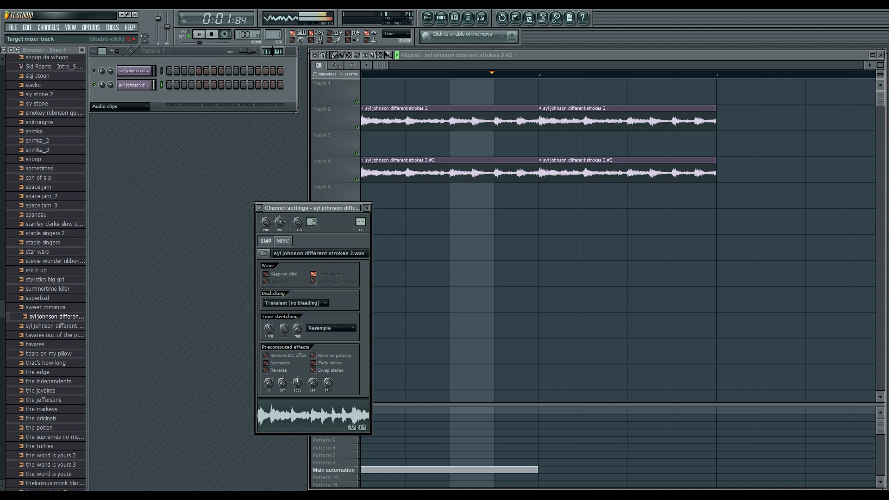
{"action": "left_click", "coordinate": [366, 208]}
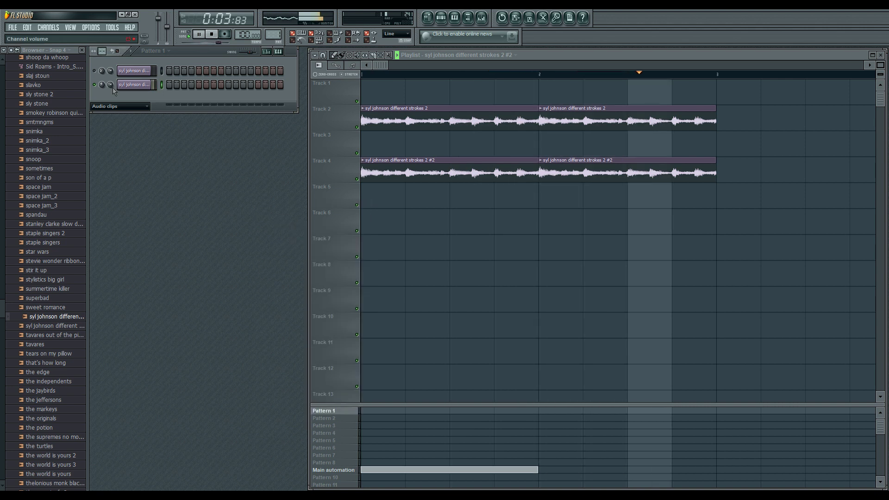
{"action": "left_click_drag", "start_coordinate": [101, 85], "coordinate": [101, 63]}
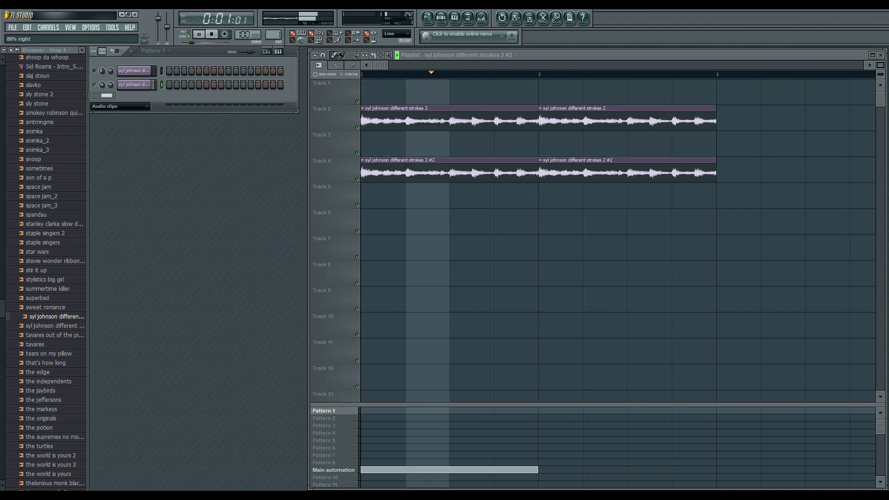
- Add Fruity PanOMatic to the first effect slot of mixer Insert 3, move its panning point well to the left and reset its volume
{"action": "key", "text": "F9"}
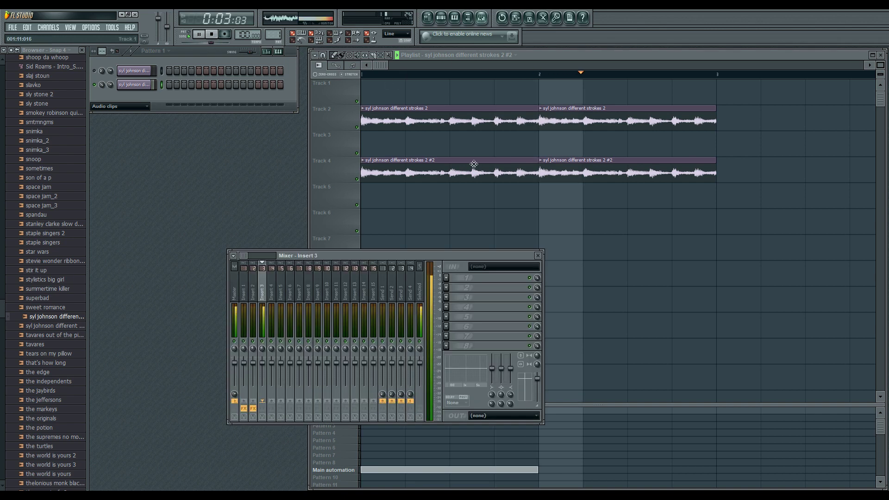
{"action": "left_click", "coordinate": [451, 278]}
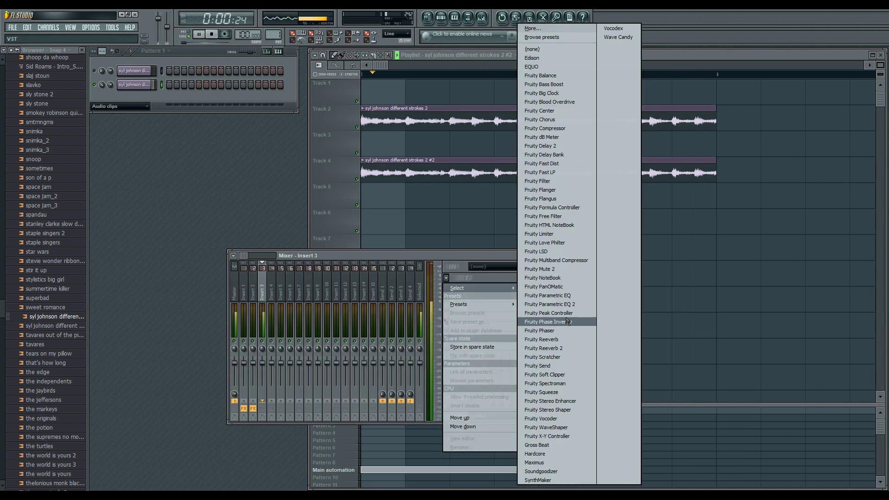
{"action": "left_click", "coordinate": [550, 286]}
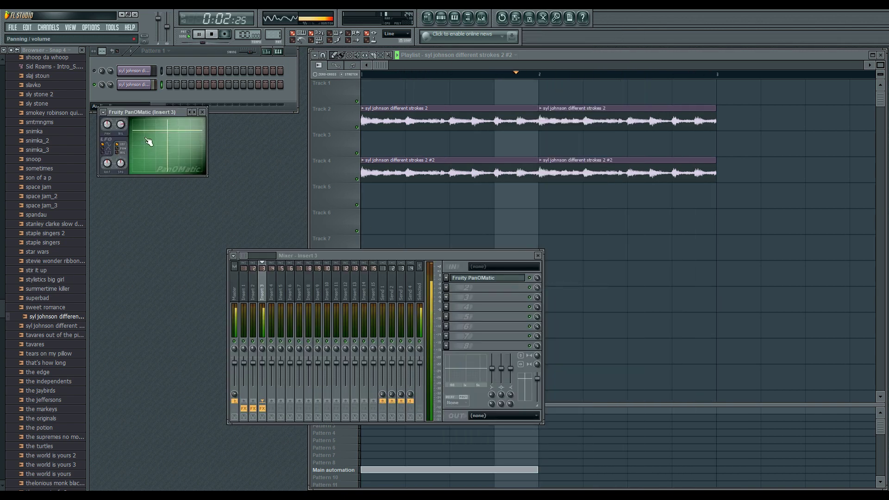
{"action": "left_click_drag", "start_coordinate": [152, 132], "coordinate": [147, 124]}
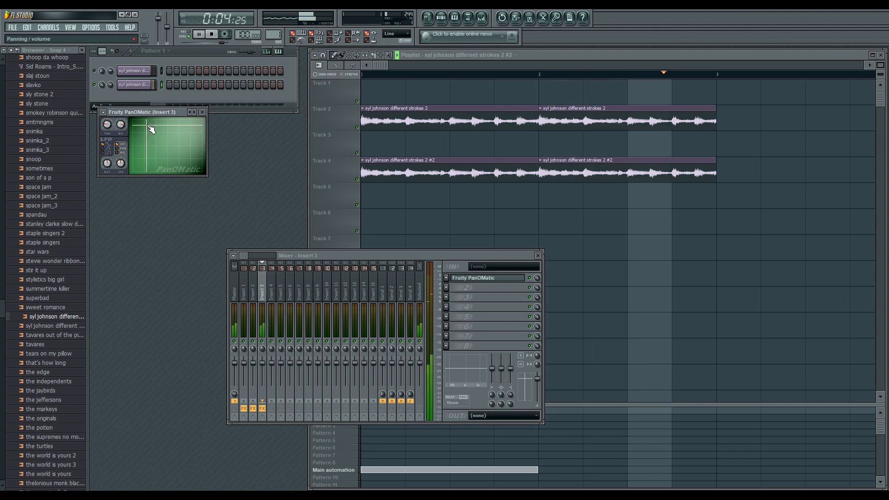
{"action": "right_click", "coordinate": [122, 124]}
{"action": "left_click", "coordinate": [132, 131]}
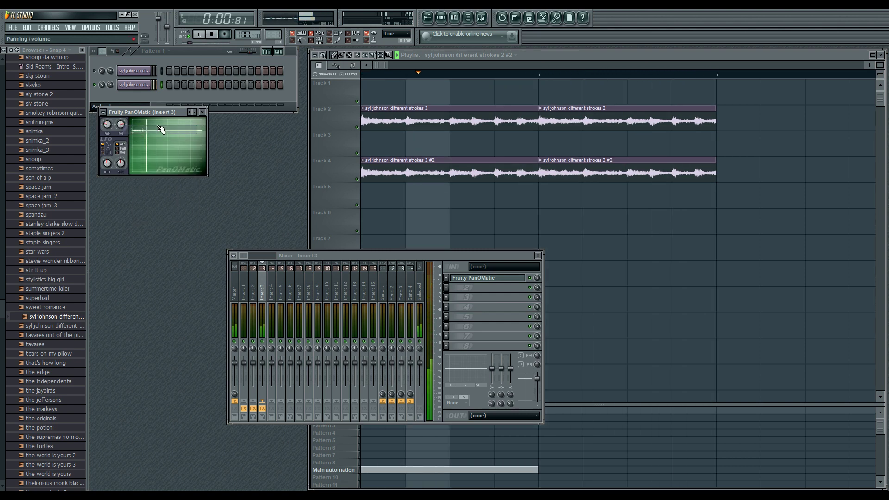
{"action": "left_click", "coordinate": [202, 112]}
- Add Fruity Filter to the second slot of Insert 3, with low pass full and the cutoff frequency turned down low, and close the mixer
{"action": "left_click", "coordinate": [453, 287]}
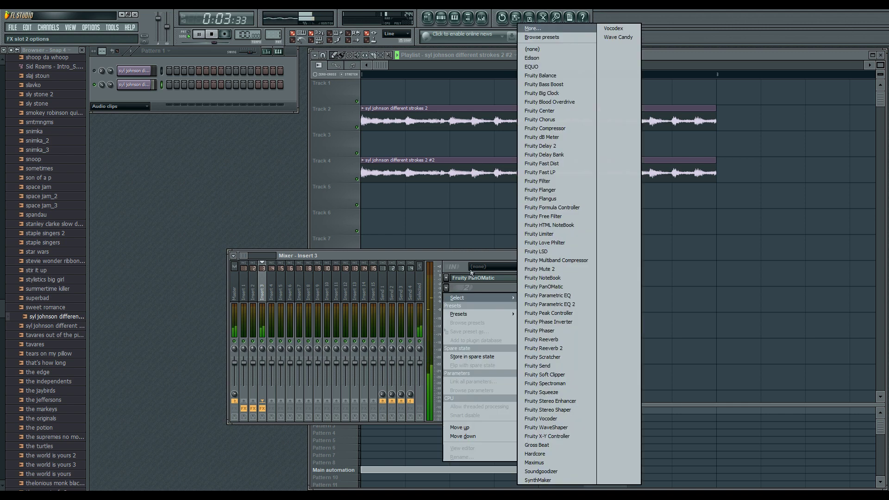
{"action": "left_click", "coordinate": [539, 181]}
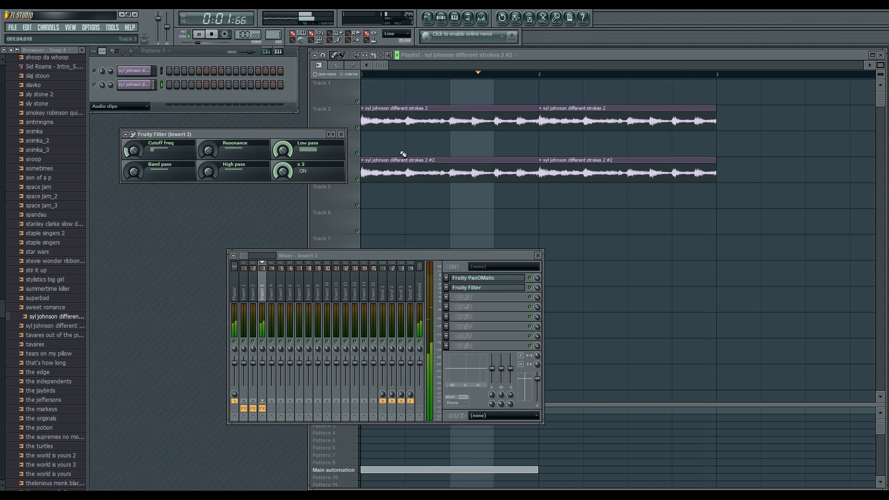
{"action": "left_click", "coordinate": [341, 134]}
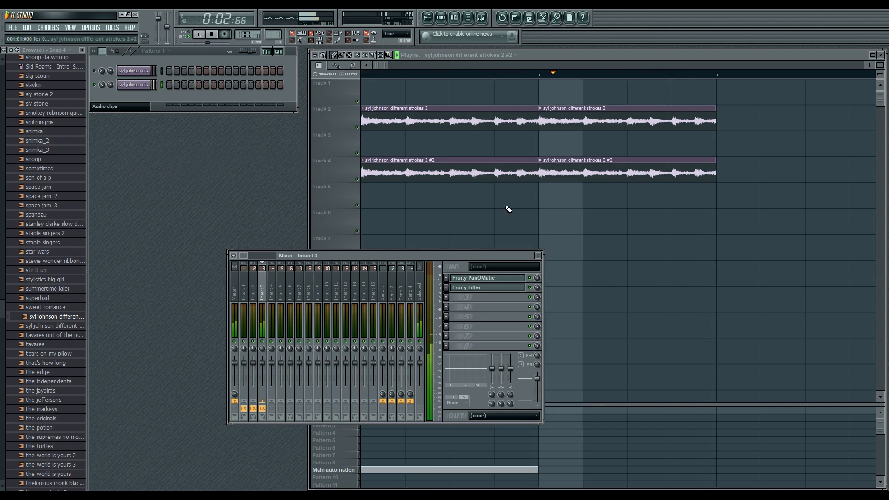
{"action": "left_click", "coordinate": [537, 256]}
- Place the Pattern 1 drums on playlist Track 6 at bars 1 and 2, beneath the sample clips
{"action": "left_click", "coordinate": [408, 226]}
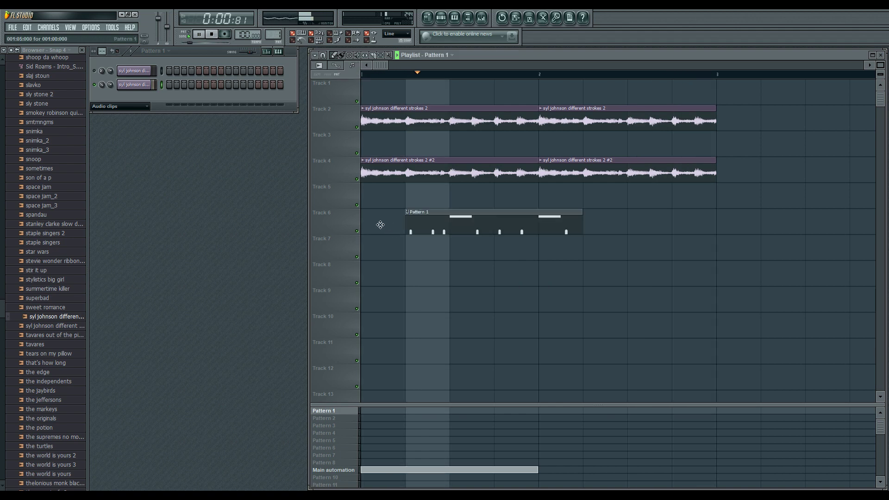
{"action": "left_click_drag", "start_coordinate": [380, 225], "coordinate": [364, 225]}
{"action": "left_click", "coordinate": [554, 223]}
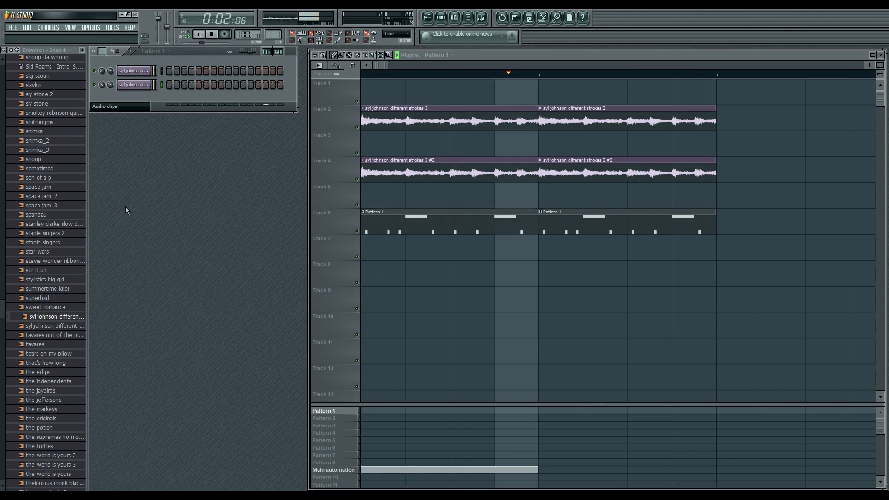
- Show all channels in the step sequencer and unmute the original Syl Johnson sample channel
{"action": "left_click", "coordinate": [123, 106]}
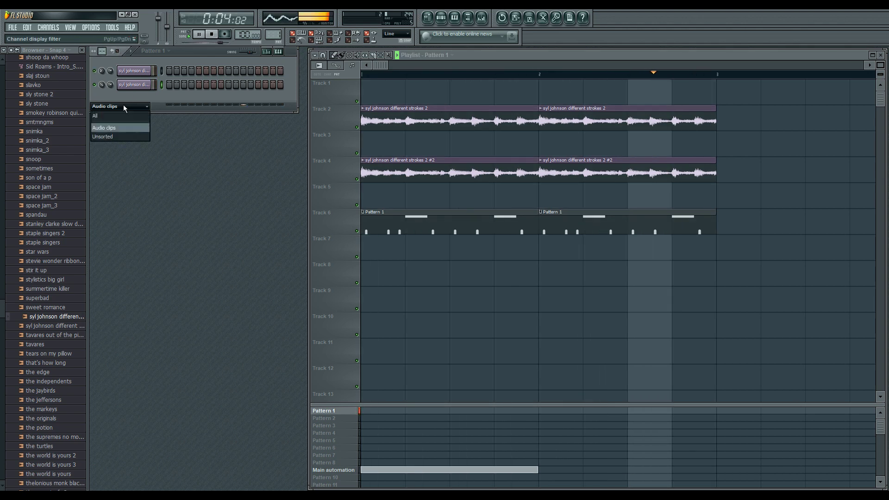
{"action": "left_click", "coordinate": [106, 113]}
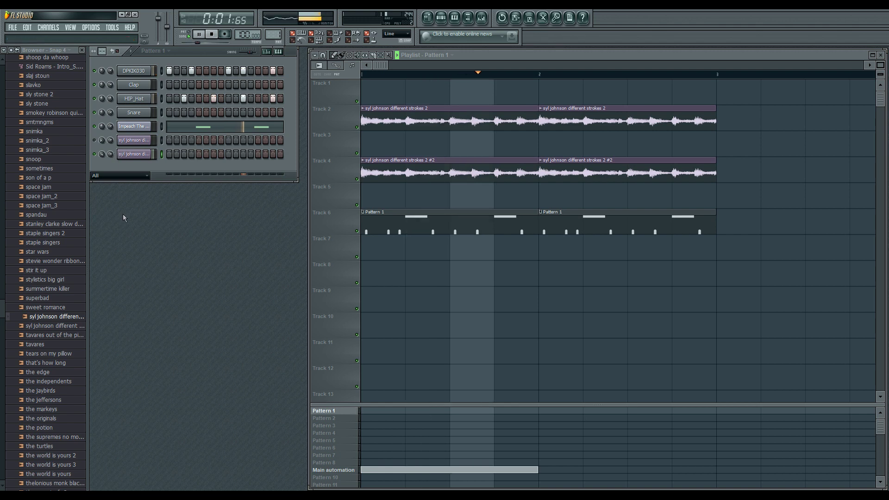
{"action": "left_click", "coordinate": [94, 141]}
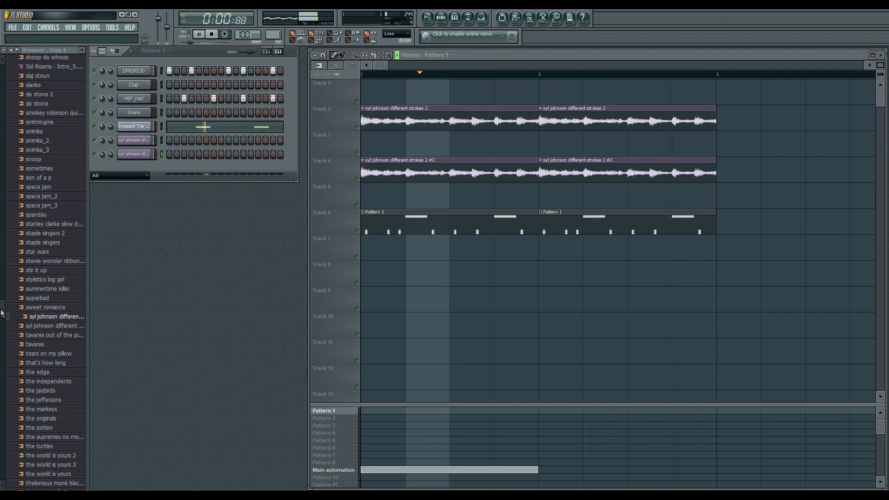
- Stop playback and add the browser sample "thelonious monk black and tan fantasy" to playlist Track 8 at bar 3
{"action": "left_click_drag", "start_coordinate": [1, 310], "coordinate": [1, 345]}
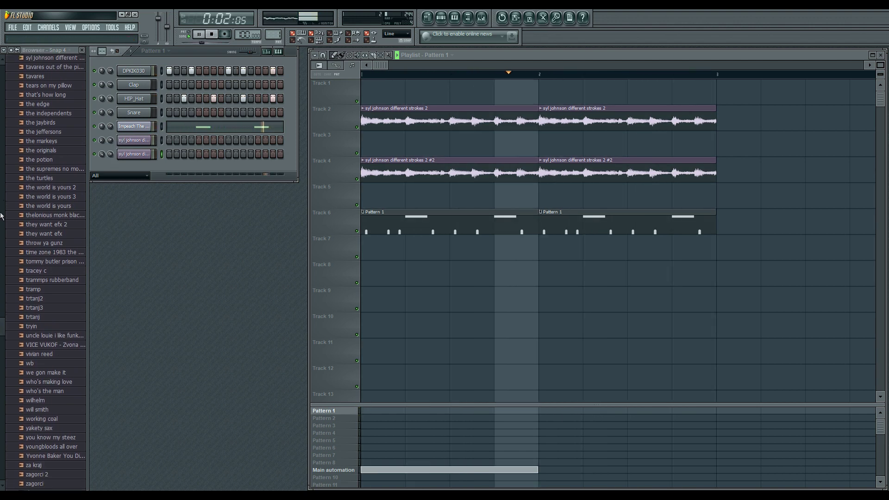
{"action": "key", "text": "space"}
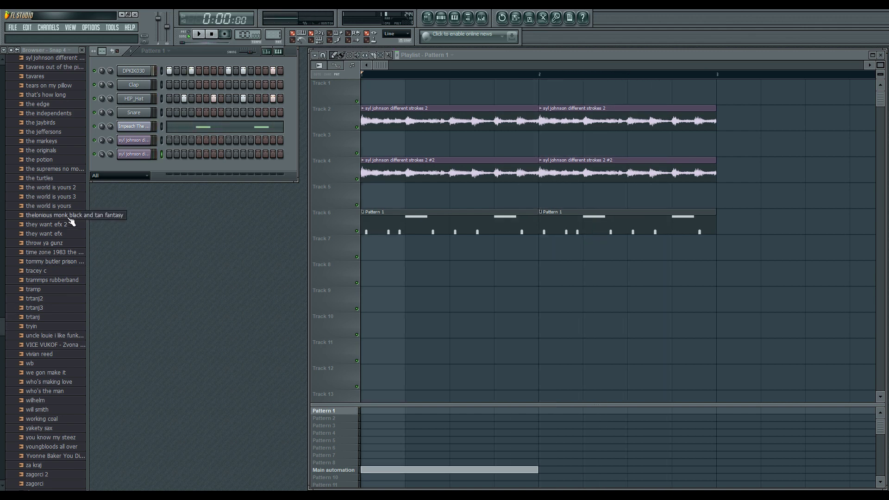
{"action": "left_click_drag", "start_coordinate": [70, 216], "coordinate": [724, 283]}
- Listen through the Thelonious Monk sample in the playlist and stop playback
{"action": "scroll", "coordinate": [718, 250], "scroll_direction": "right", "scroll_amount": 2}
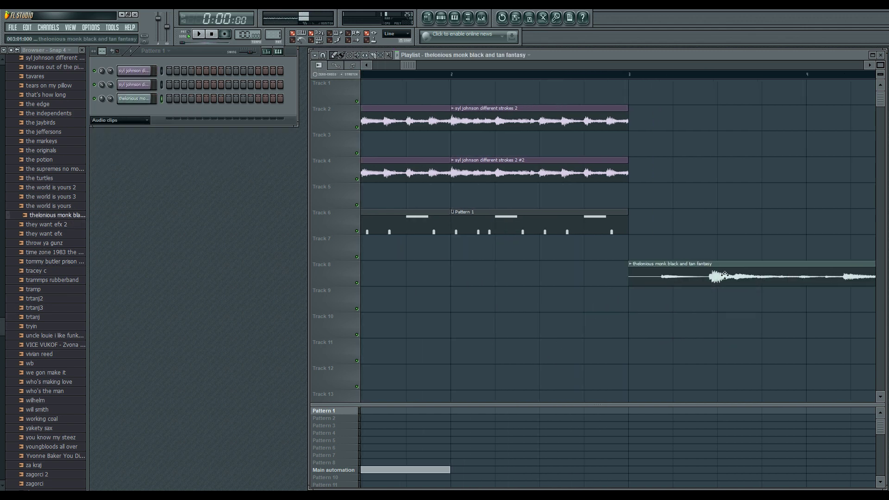
{"action": "left_click", "coordinate": [559, 74]}
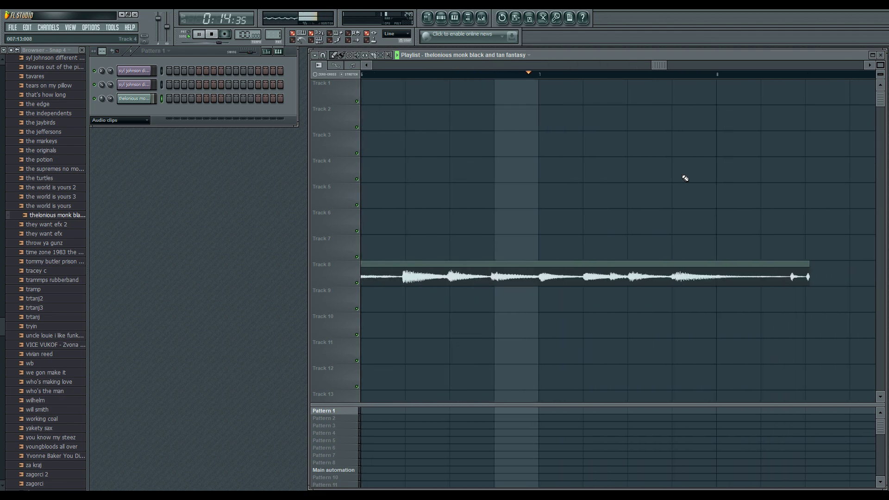
{"action": "key", "text": "space"}
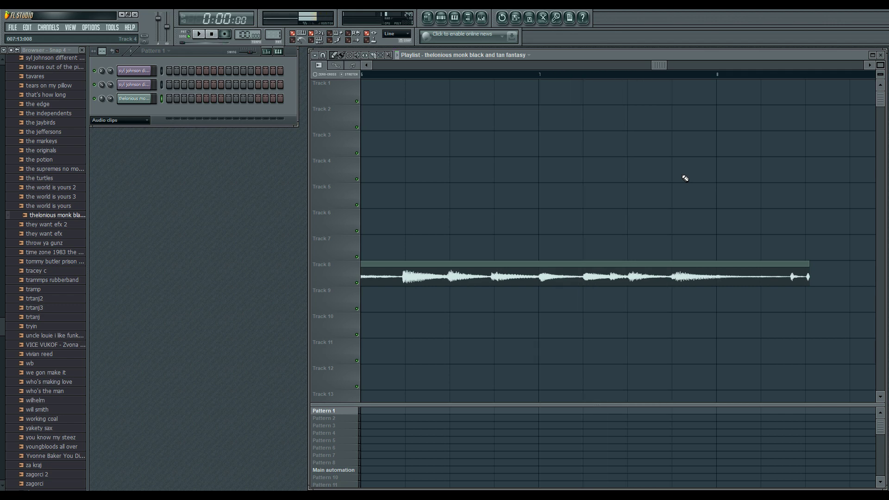
- Extend the drums on Track 6 by placing Pattern 1 in bars 3 through 6
{"action": "scroll", "coordinate": [619, 132], "scroll_direction": "left", "scroll_amount": 8}
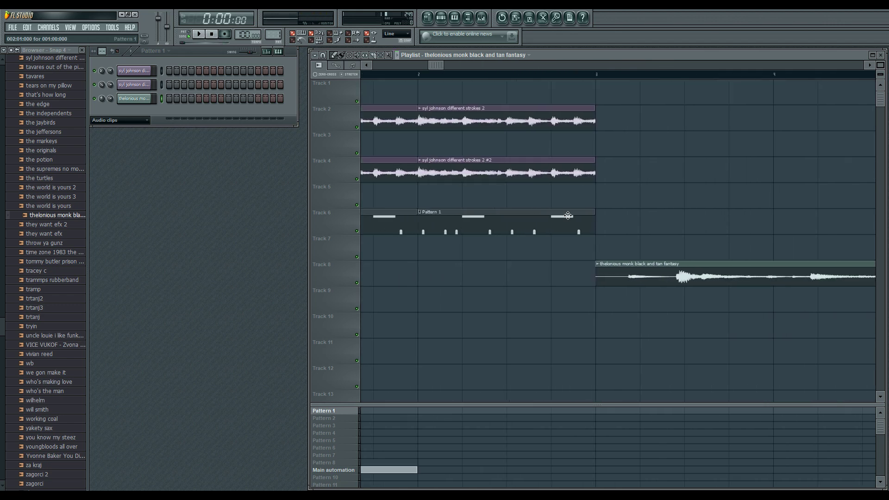
{"action": "scroll", "coordinate": [551, 213], "scroll_direction": "left", "scroll_amount": 1}
{"action": "left_click", "coordinate": [533, 212]}
{"action": "left_click", "coordinate": [643, 218]}
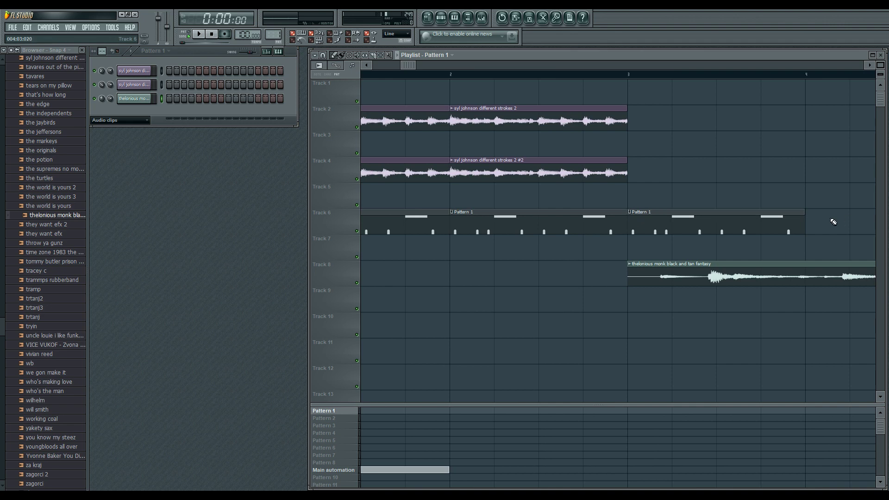
{"action": "left_click", "coordinate": [829, 218]}
{"action": "scroll", "coordinate": [831, 218], "scroll_direction": "right", "scroll_amount": 2}
{"action": "scroll", "coordinate": [830, 220], "scroll_direction": "right", "scroll_amount": 1}
{"action": "left_click", "coordinate": [792, 226]}
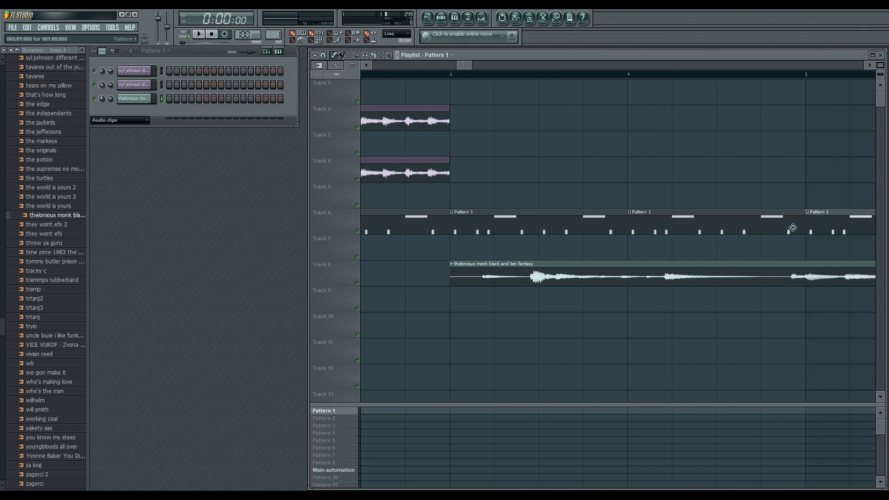
{"action": "scroll", "coordinate": [802, 222], "scroll_direction": "right", "scroll_amount": 2}
{"action": "left_click", "coordinate": [819, 219]}
- Place the "syl johnson different strokes 2 #2" clip on Track 4 at bars 3 and 4
{"action": "scroll", "coordinate": [741, 185], "scroll_direction": "left", "scroll_amount": 4}
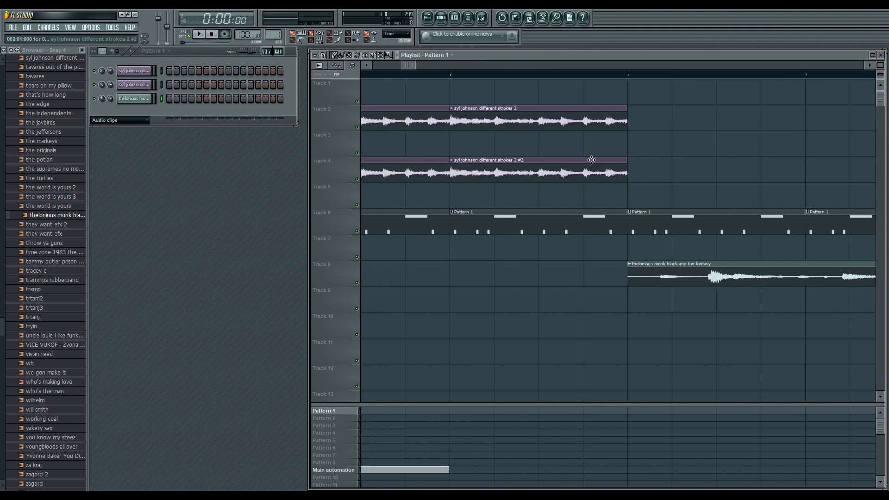
{"action": "left_click", "coordinate": [590, 161]}
{"action": "key", "text": "space"}
{"action": "left_click", "coordinate": [632, 166]}
{"action": "scroll", "coordinate": [671, 165], "scroll_direction": "right", "scroll_amount": 1}
{"action": "left_click", "coordinate": [729, 164]}
{"action": "scroll", "coordinate": [740, 165], "scroll_direction": "right", "scroll_amount": 2}
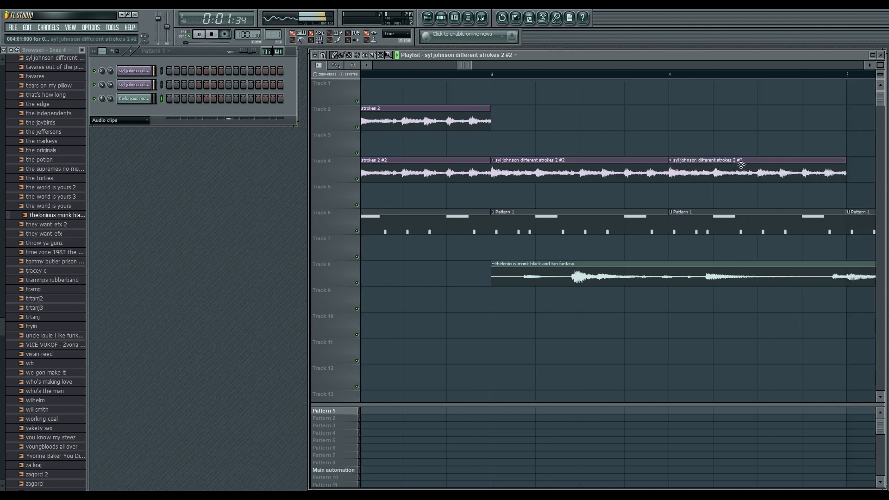
{"action": "scroll", "coordinate": [716, 161], "scroll_direction": "left", "scroll_amount": 2}
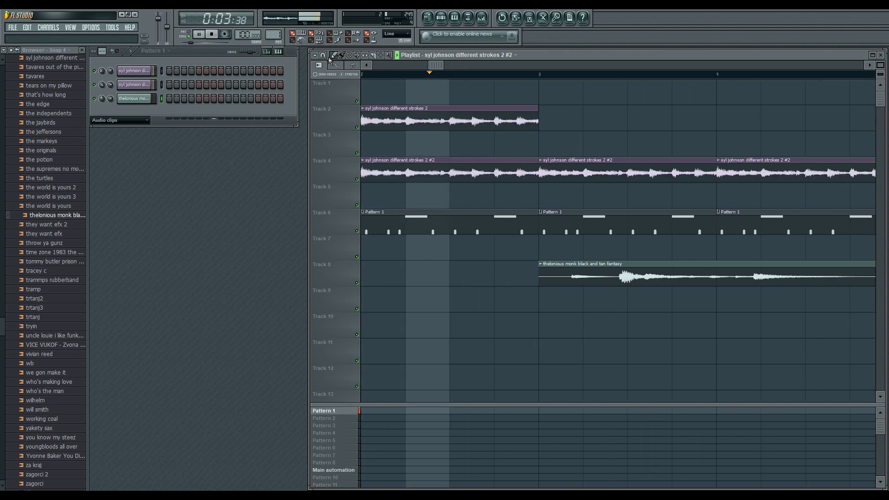
- Switch the playlist to a finer snap and move the Thelonious Monk clip earlier so its first loud hit starts at bar 3
{"action": "left_click", "coordinate": [315, 55]}
{"action": "left_click", "coordinate": [328, 86]}
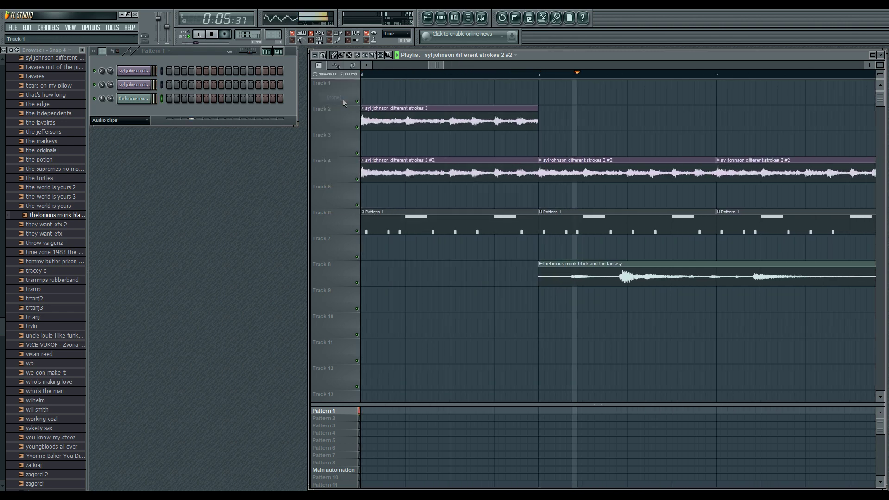
{"action": "key", "text": "space"}
{"action": "left_click_drag", "start_coordinate": [634, 275], "coordinate": [558, 277]}
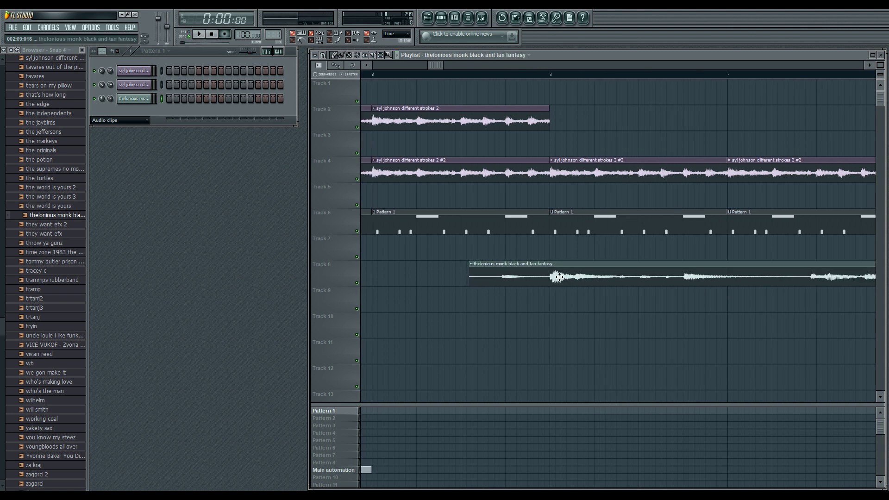
- Slice the Thelonious Monk clip at bar 3 and delete the piece before it
{"action": "left_click", "coordinate": [323, 55]}
{"action": "left_click", "coordinate": [331, 185]}
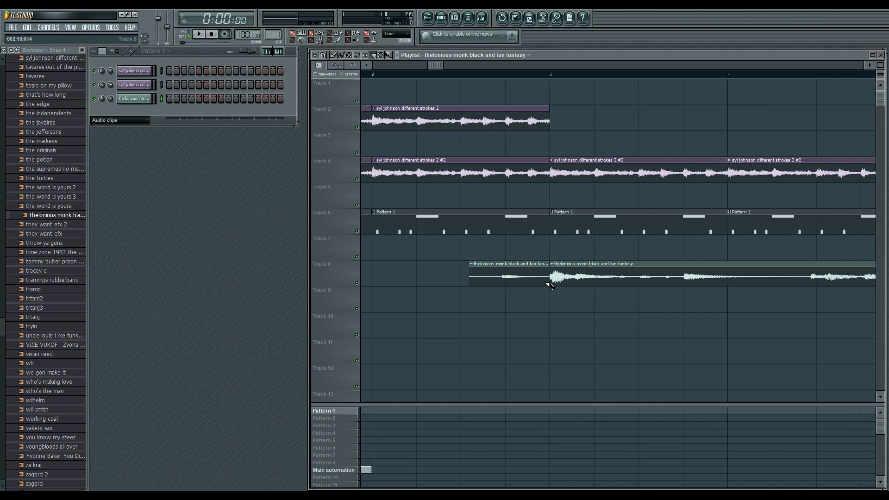
{"action": "right_click", "coordinate": [499, 273]}
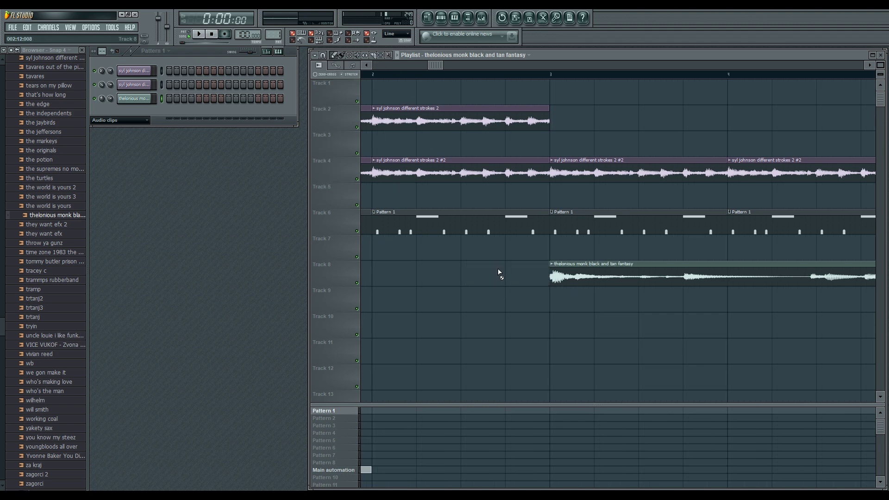
- Play from bar 3, slice the Thelonious Monk clip at bar 4 and move the remainder to bar 5
{"action": "left_click", "coordinate": [551, 75]}
{"action": "key", "text": "space"}
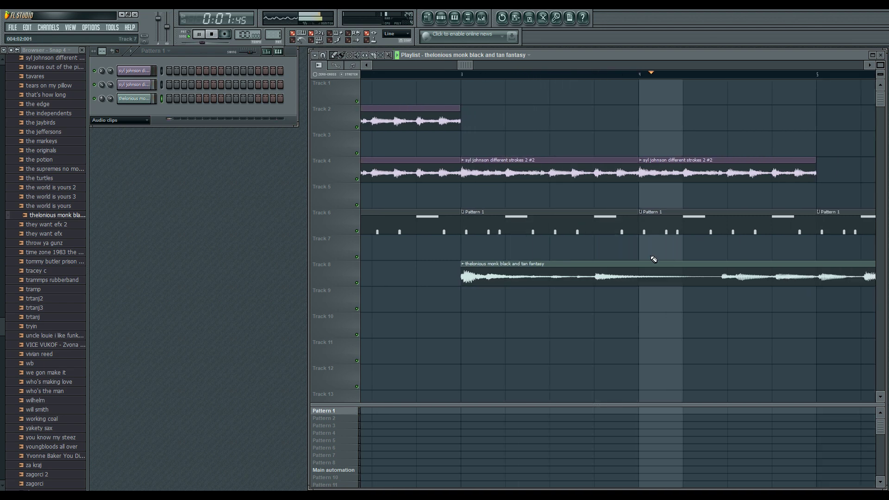
{"action": "key", "text": "space"}
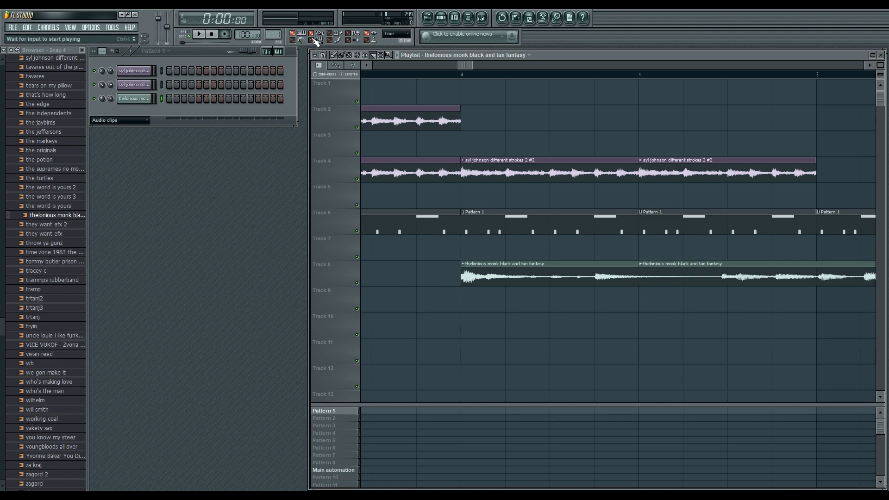
{"action": "left_click_drag", "start_coordinate": [712, 279], "coordinate": [851, 274]}
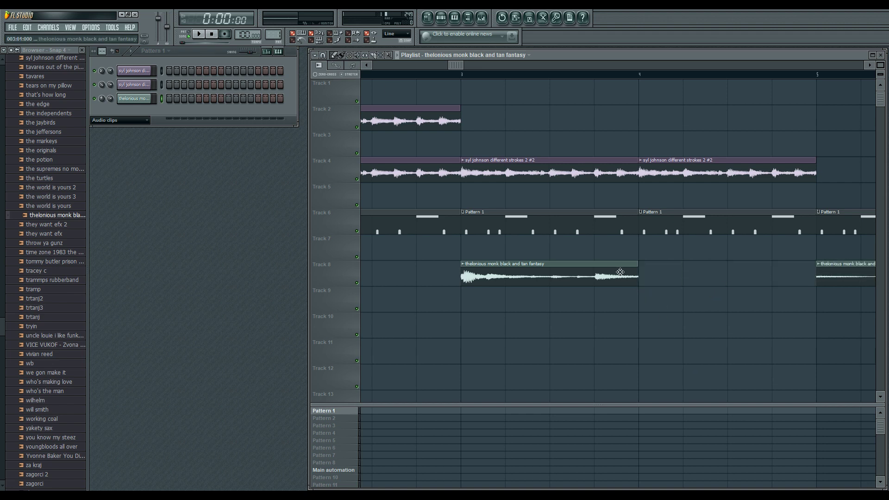
{"action": "left_click_drag", "start_coordinate": [637, 271], "coordinate": [658, 275]}
- Play from bar 3 and move the remaining Thelonious Monk clip on Track 8 to the middle of bar 5
{"action": "left_click", "coordinate": [463, 77]}
{"action": "key", "text": "space"}
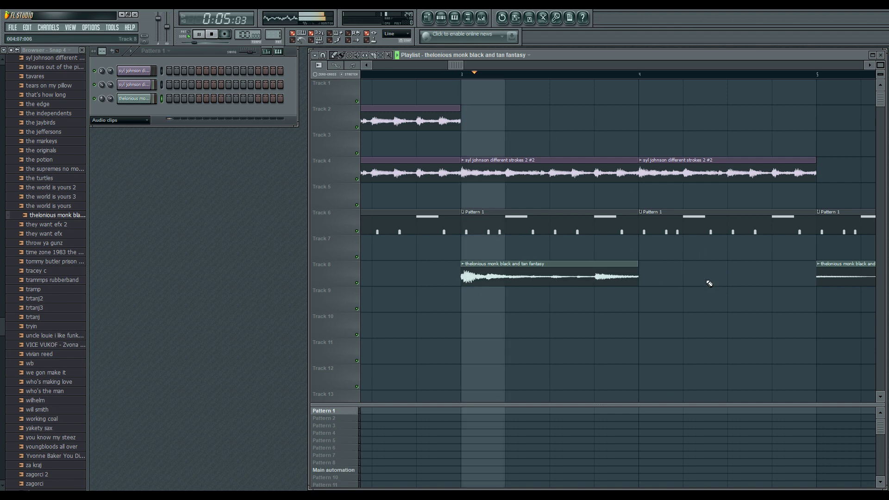
{"action": "left_click", "coordinate": [674, 283]}
{"action": "scroll", "coordinate": [713, 283], "scroll_direction": "right", "scroll_amount": 4}
{"action": "left_click_drag", "start_coordinate": [744, 283], "coordinate": [833, 281]}
{"action": "scroll", "coordinate": [830, 280], "scroll_direction": "right", "scroll_amount": 8}
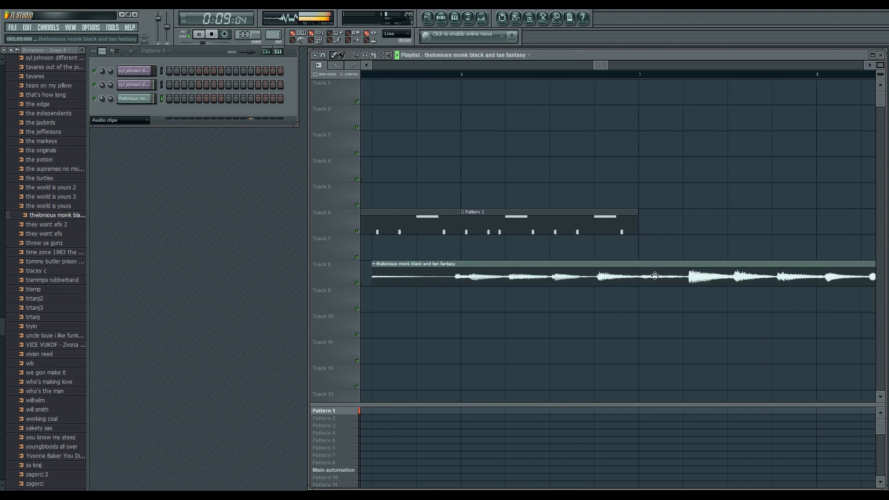
- Slice the remaining Thelonious Monk clip at the second beat of bar 7 and delete the piece before the cut
{"action": "left_click", "coordinate": [373, 56]}
{"action": "left_click_drag", "start_coordinate": [684, 246], "coordinate": [684, 275]}
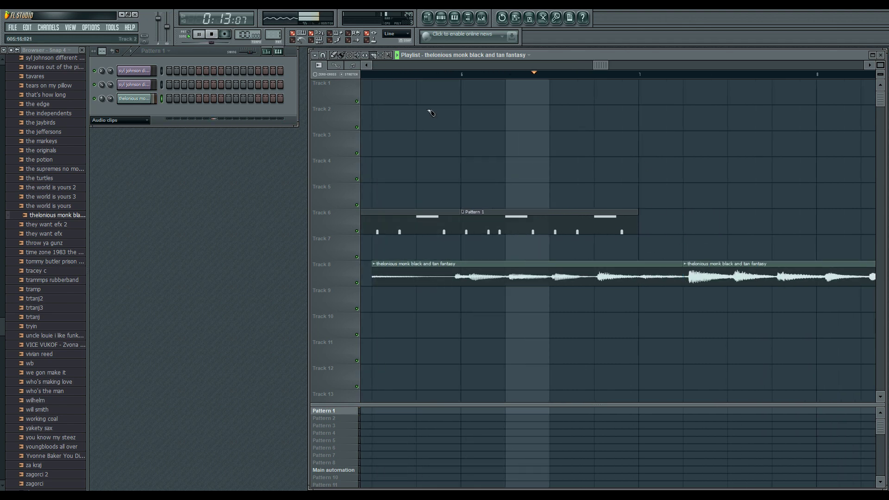
{"action": "left_click", "coordinate": [334, 55]}
{"action": "right_click", "coordinate": [616, 276]}
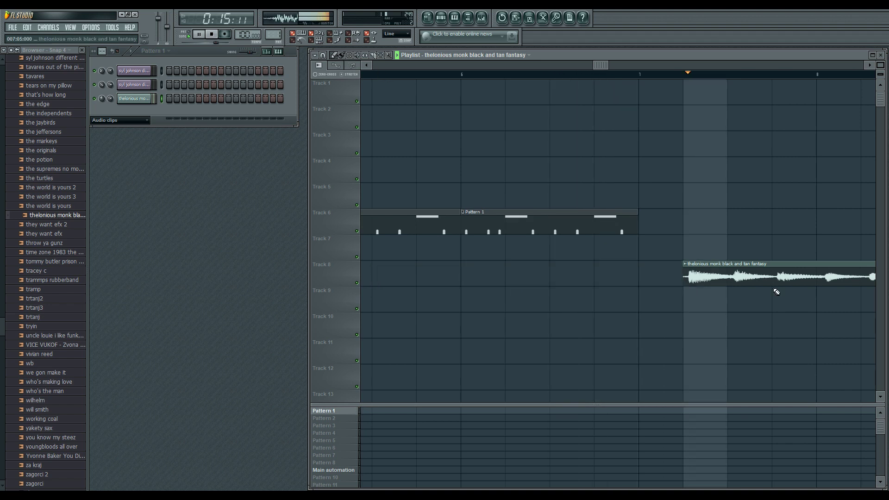
- Move the remaining Thelonious Monk clip on Track 8 back to just before bar 6 and set the playlist snap to Beat
{"action": "mouse_move", "coordinate": [786, 279]}
{"action": "left_mouse_down"}
{"action": "mouse_move", "coordinate": [647, 264]}
{"action": "mouse_move", "coordinate": [709, 260]}
{"action": "left_mouse_up"}
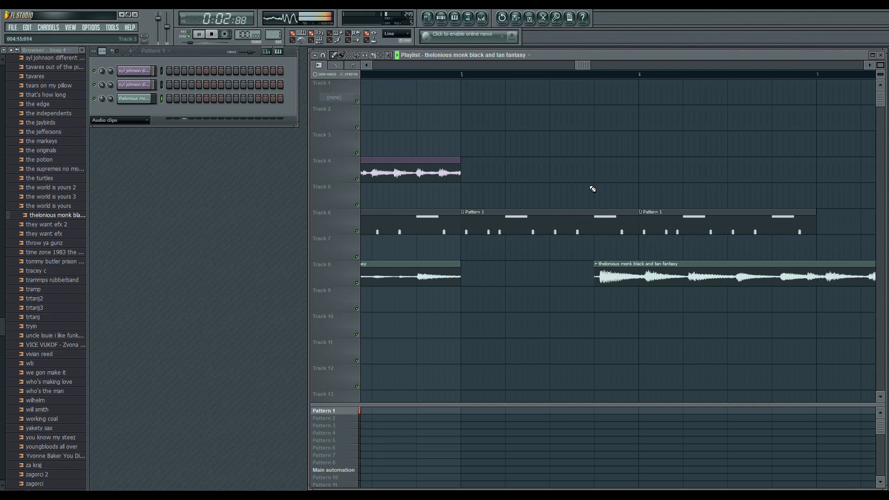
{"action": "left_click_drag", "start_coordinate": [651, 277], "coordinate": [691, 275]}
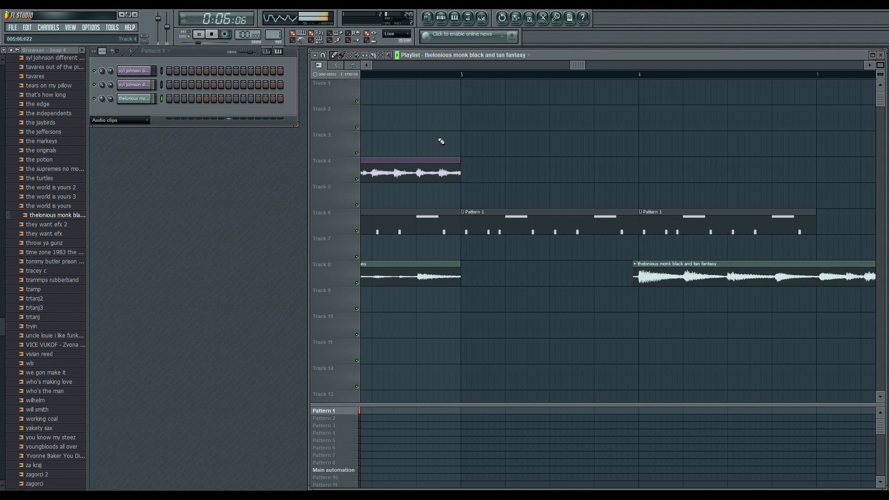
{"action": "left_click", "coordinate": [323, 55]}
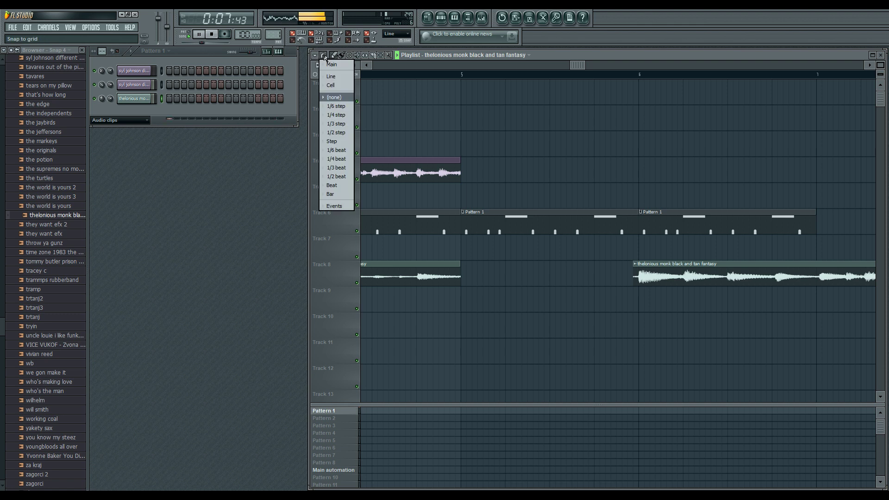
{"action": "left_click", "coordinate": [336, 186]}
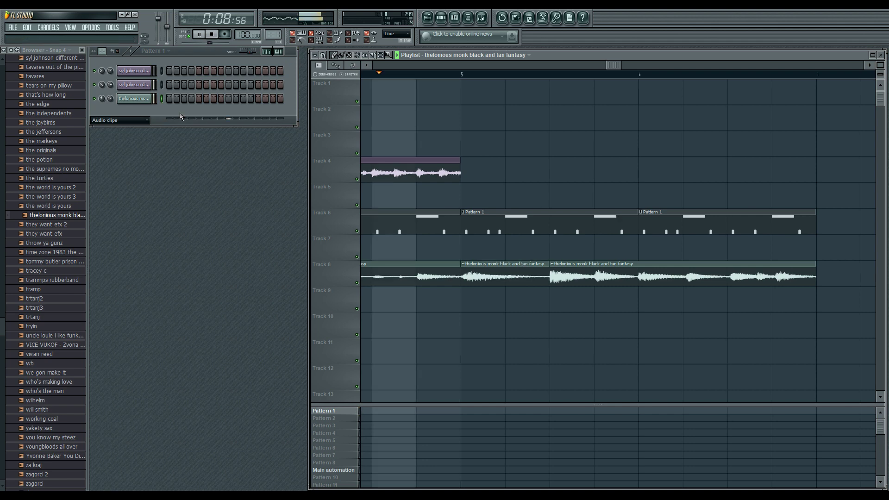
- Route the Thelonious Monk channel to mixer insert 4 in its channel settings
{"action": "left_click", "coordinate": [135, 98]}
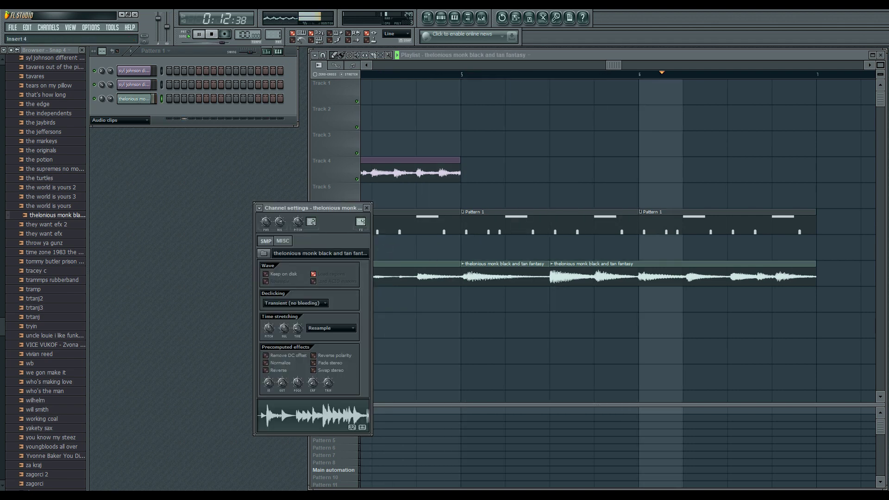
{"action": "left_click", "coordinate": [367, 208]}
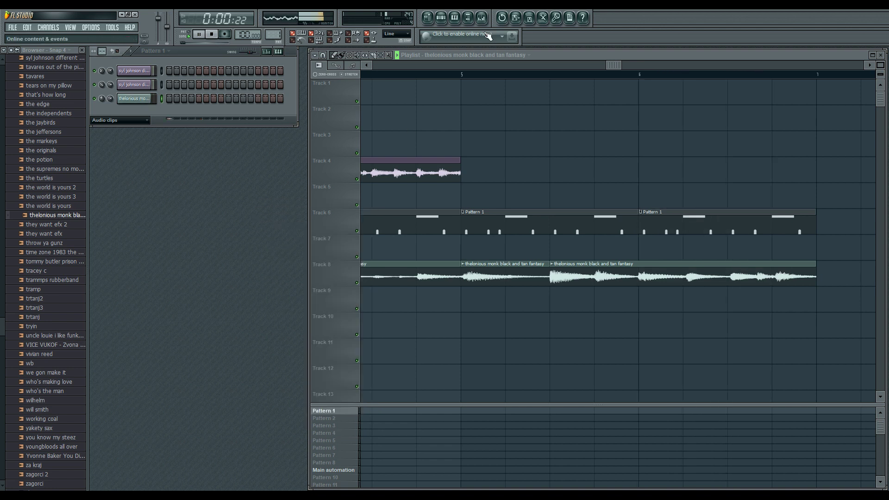
{"action": "left_click", "coordinate": [421, 172]}
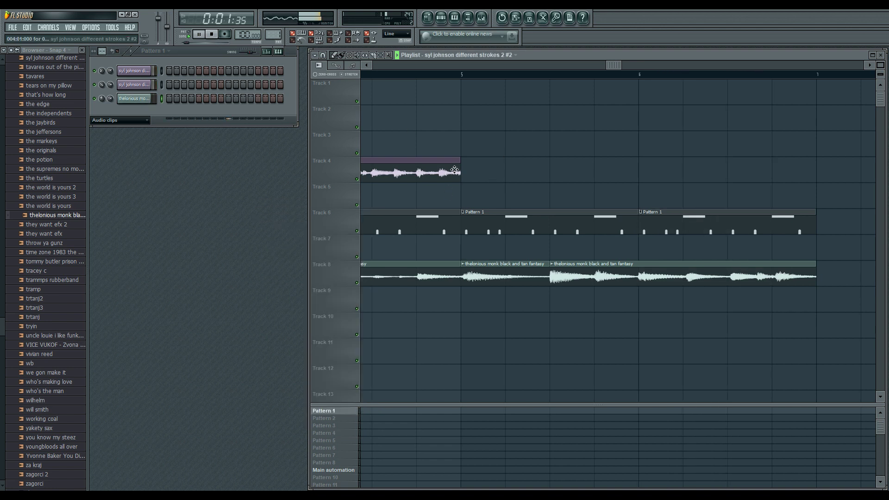
{"action": "left_click", "coordinate": [476, 168]}
{"action": "left_click", "coordinate": [653, 165]}
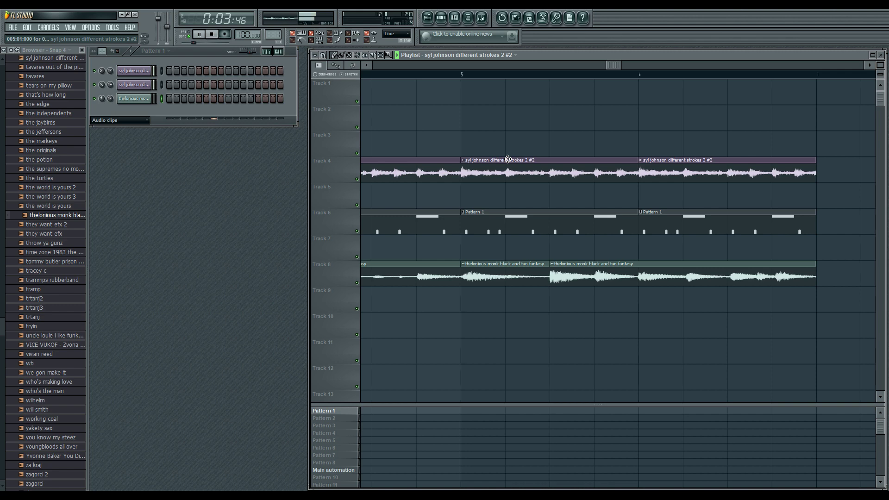
{"action": "right_click", "coordinate": [508, 158]}
{"action": "right_click", "coordinate": [644, 167]}
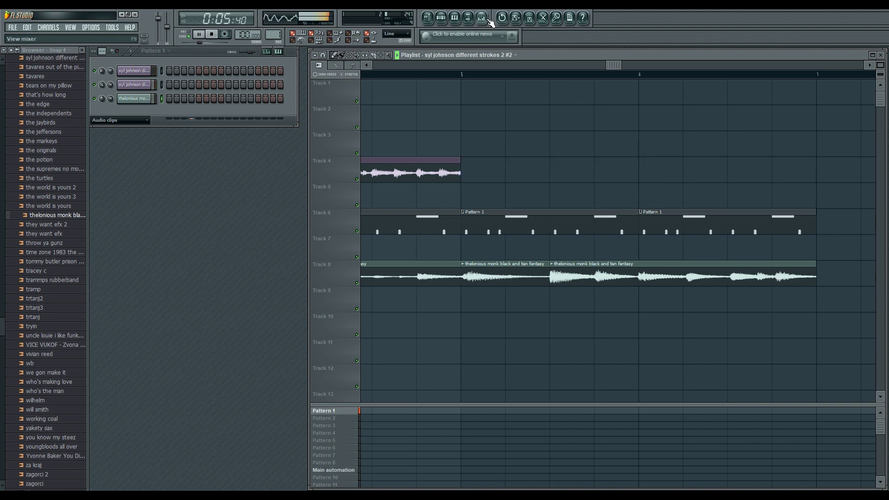
- Load a Fruity Filter in the first effect slot of mixer insert 4
{"action": "left_click", "coordinate": [488, 19]}
{"action": "left_click", "coordinate": [445, 278]}
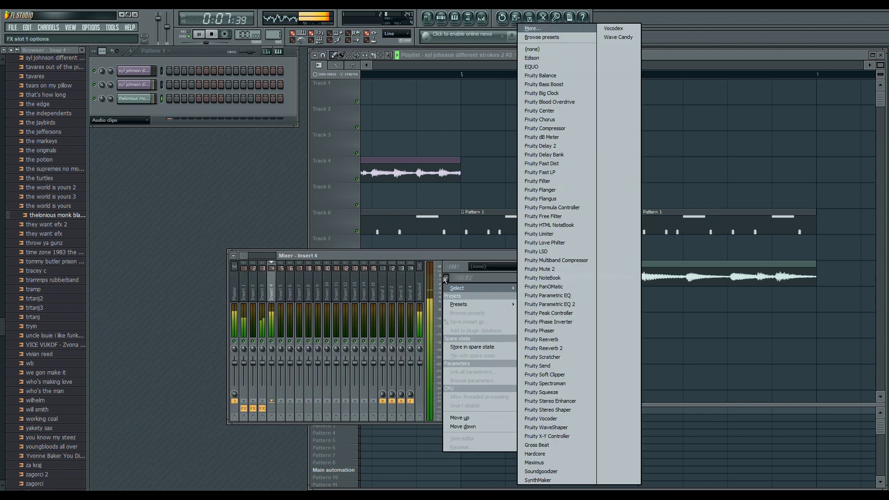
{"action": "left_click", "coordinate": [537, 181]}
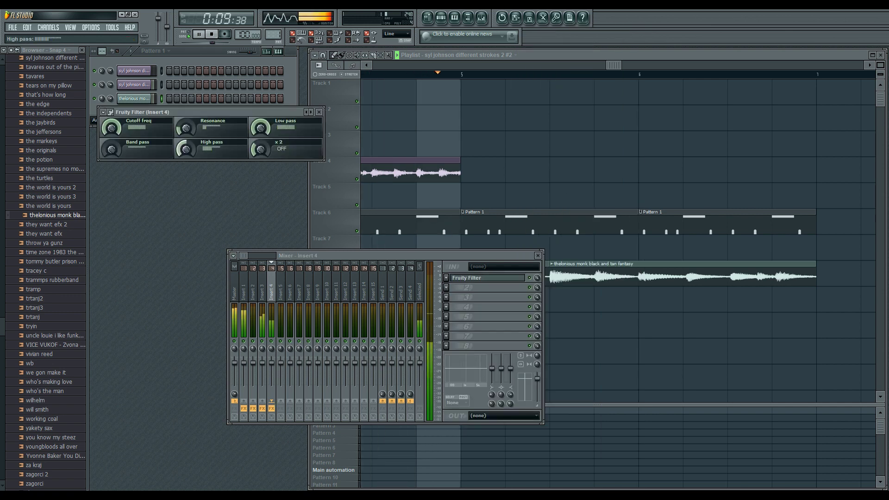
- Set the Fruity Filter to full high pass with low pass and resonance at minimum, and lower its cutoff frequency
{"action": "left_click_drag", "start_coordinate": [186, 149], "coordinate": [186, 116]}
{"action": "left_click_drag", "start_coordinate": [260, 128], "coordinate": [260, 194]}
{"action": "left_click_drag", "start_coordinate": [186, 128], "coordinate": [186, 153]}
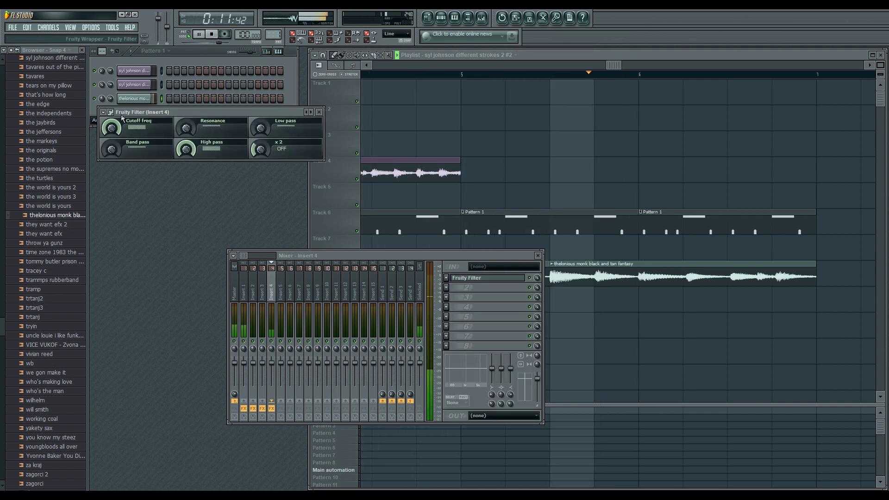
{"action": "left_click_drag", "start_coordinate": [111, 128], "coordinate": [111, 160]}
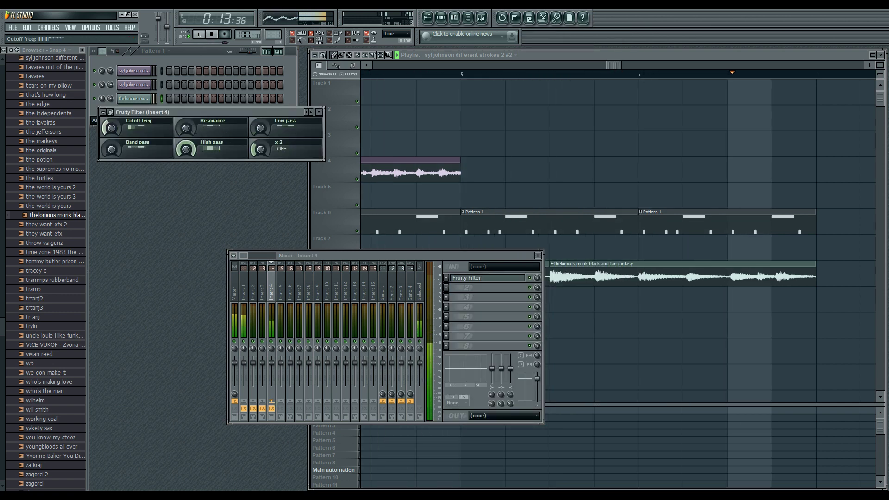
{"action": "left_click", "coordinate": [318, 112]}
- Add a second Fruity Filter in insert 4's second slot as a low pass, with resonance and high pass at minimum
{"action": "left_click", "coordinate": [460, 77]}
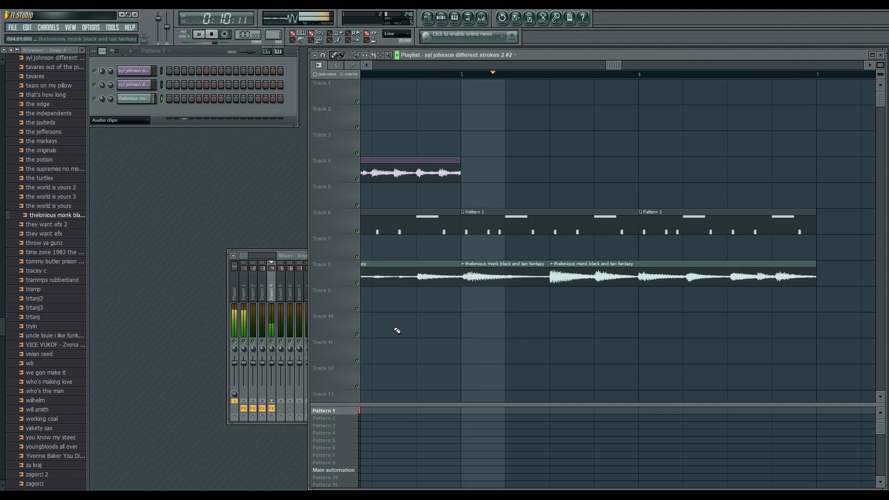
{"action": "left_click", "coordinate": [292, 255]}
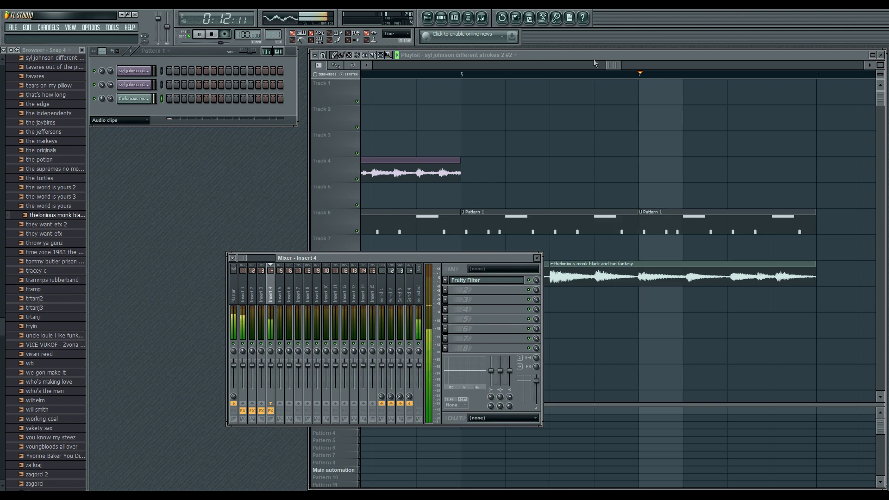
{"action": "left_click_drag", "start_coordinate": [619, 66], "coordinate": [458, 66]}
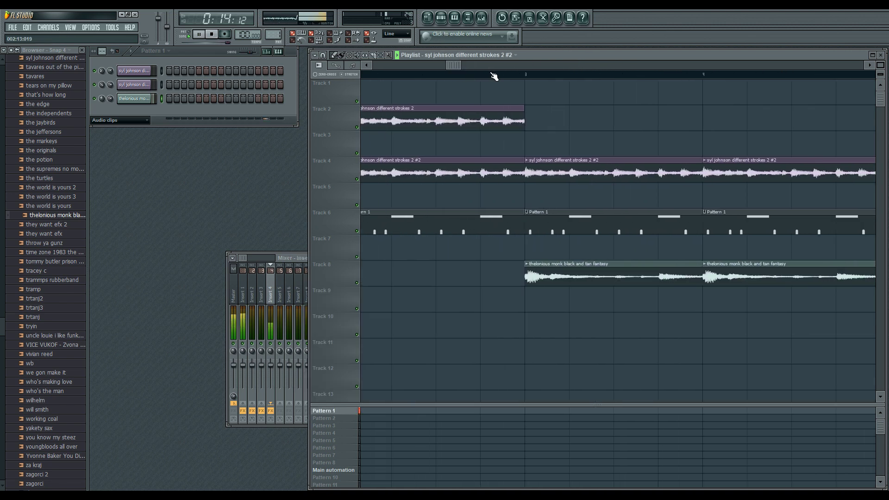
{"action": "left_click", "coordinate": [303, 258]}
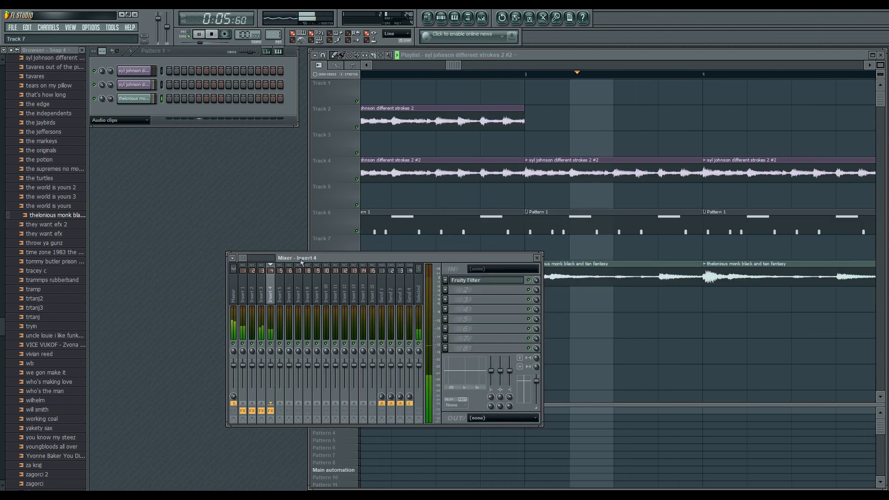
{"action": "left_click", "coordinate": [445, 290]}
{"action": "left_click", "coordinate": [536, 181]}
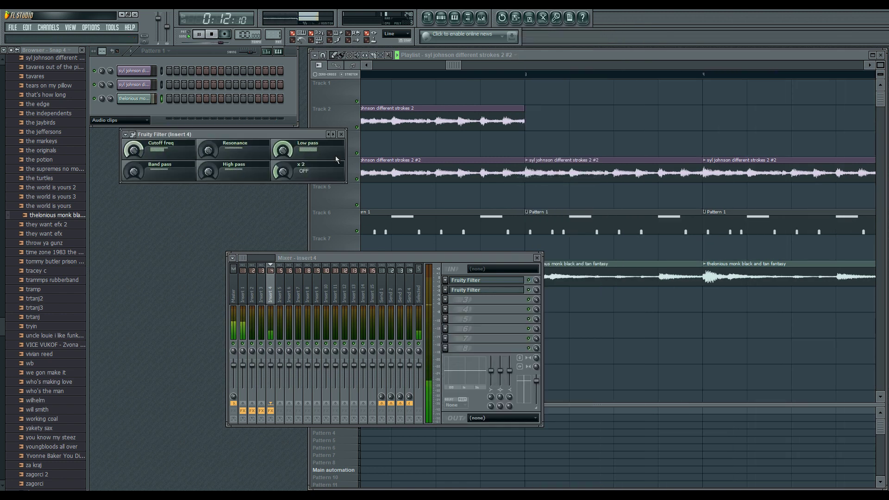
{"action": "left_click", "coordinate": [342, 134]}
{"action": "left_click", "coordinate": [537, 257]}
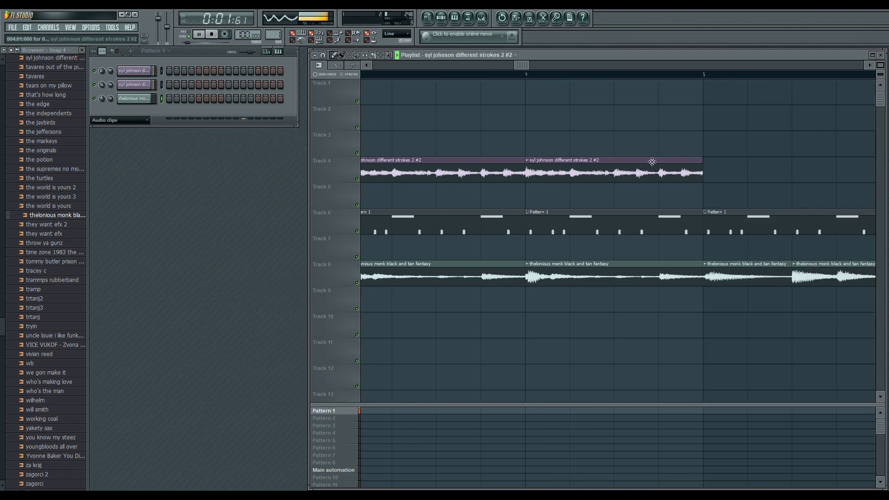
- Select all playlist clips and shift them two bars so the arrangement starts at bar 3
{"action": "scroll", "coordinate": [821, 89], "scroll_direction": "down", "scroll_amount": 5}
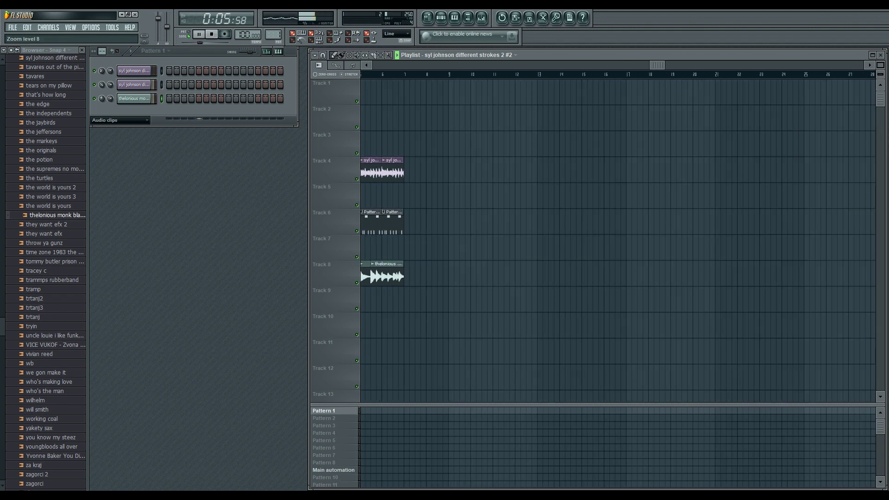
{"action": "left_click_drag", "start_coordinate": [659, 67], "coordinate": [331, 95]}
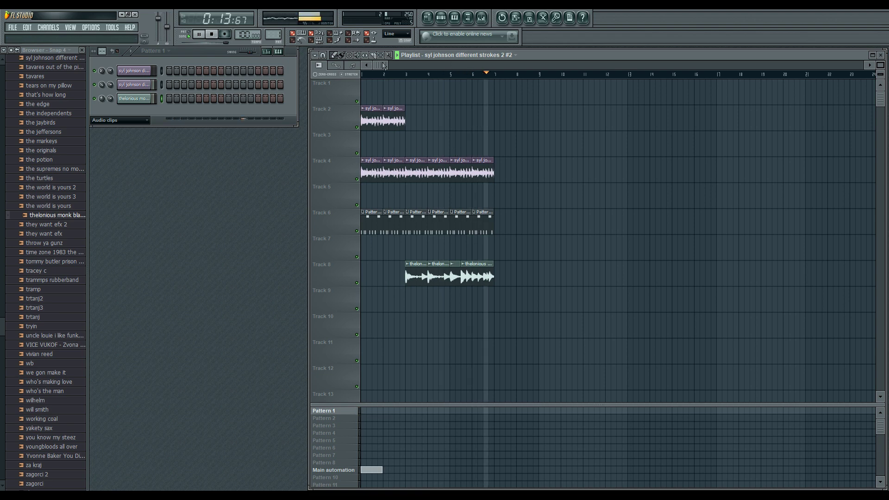
{"action": "key", "text": "ctrl+a"}
{"action": "left_click_drag", "start_coordinate": [370, 117], "coordinate": [414, 117]}
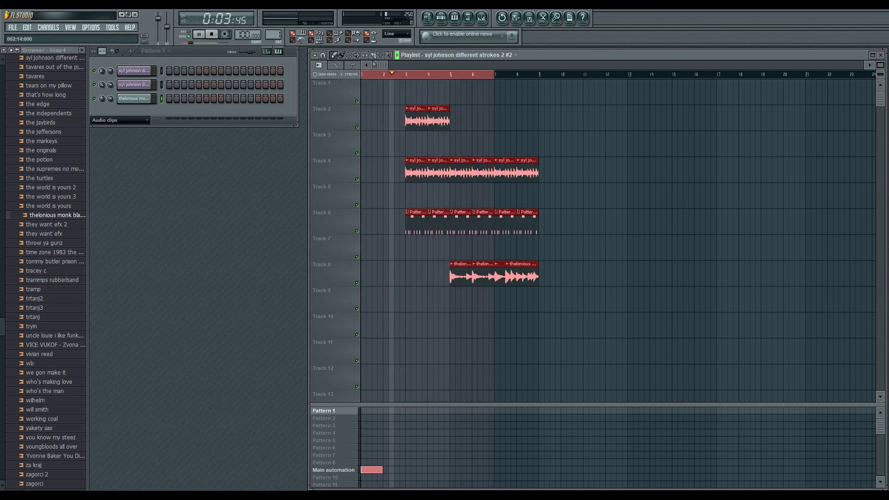
{"action": "left_click", "coordinate": [424, 136]}
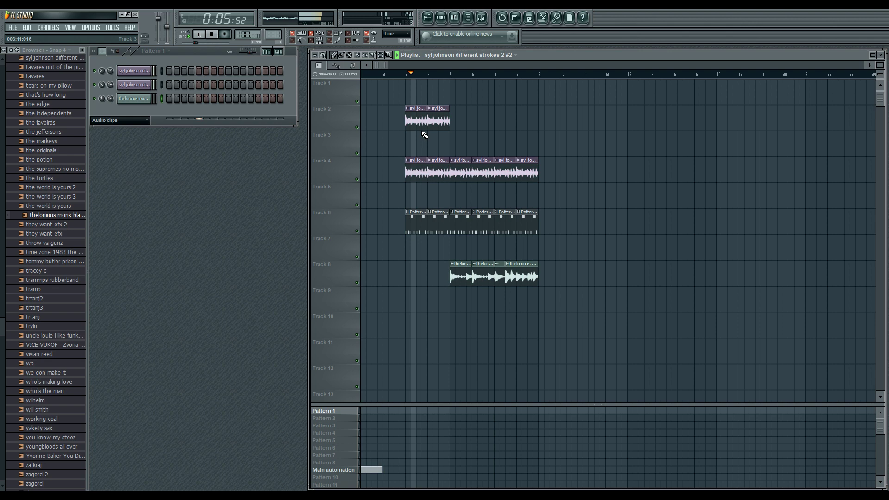
- Place the matching Syl Johnson loop clips at bars 1 and 2 on Track 2 and Track 4, playing from the start
{"action": "left_click", "coordinate": [379, 119]}
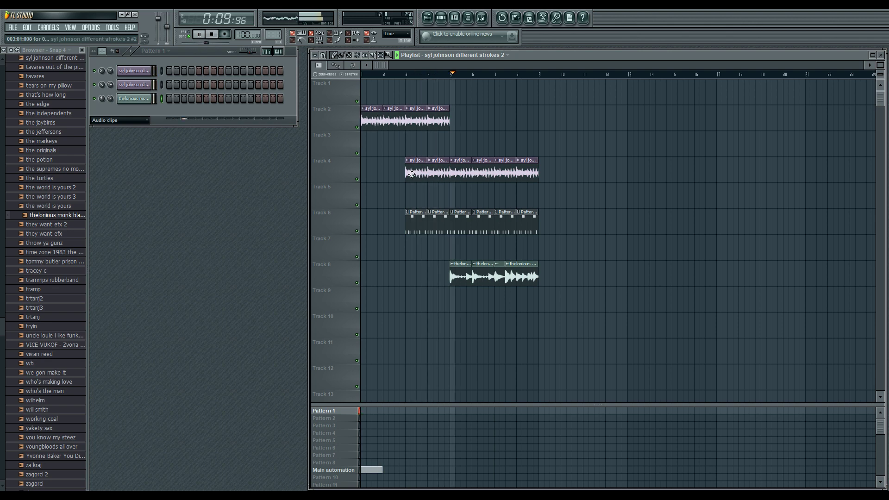
{"action": "key", "text": "space"}
{"action": "key", "text": "space"}
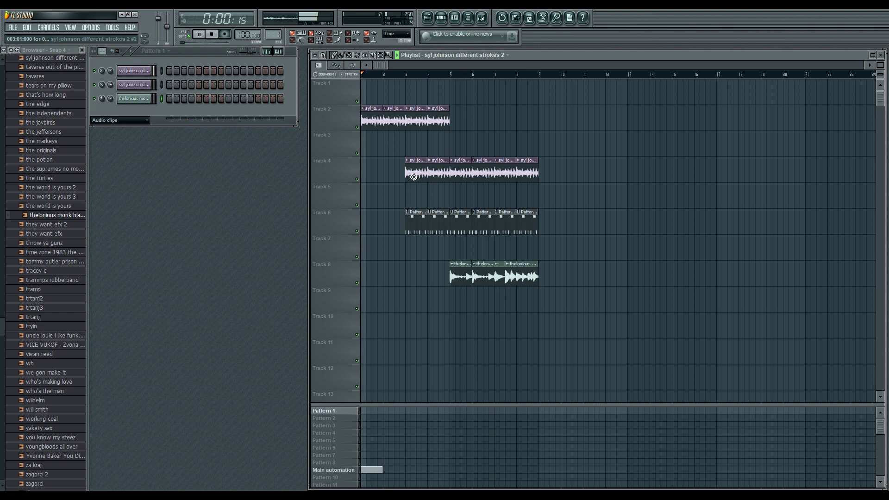
{"action": "left_click", "coordinate": [382, 170]}
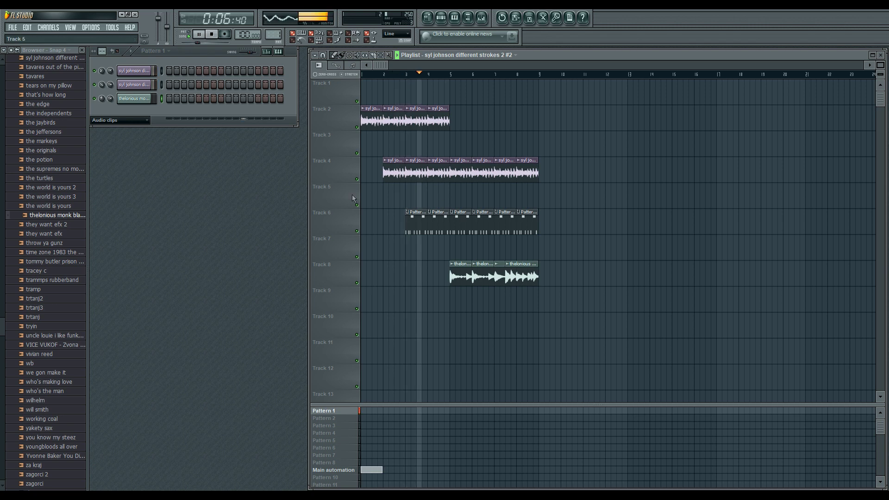
{"action": "left_click", "coordinate": [363, 170]}
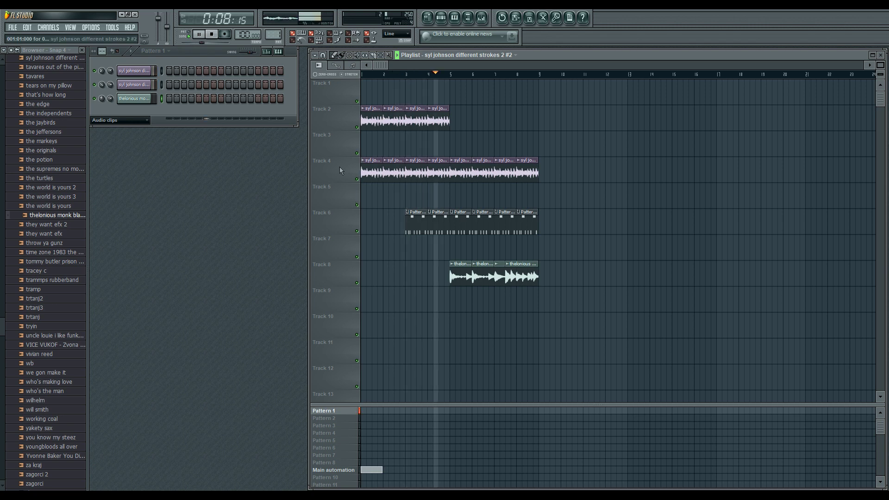
- Delete the Syl Johnson clips at bars 3 and 4 on Track 2
{"action": "right_click", "coordinate": [435, 122]}
{"action": "right_click", "coordinate": [416, 125]}
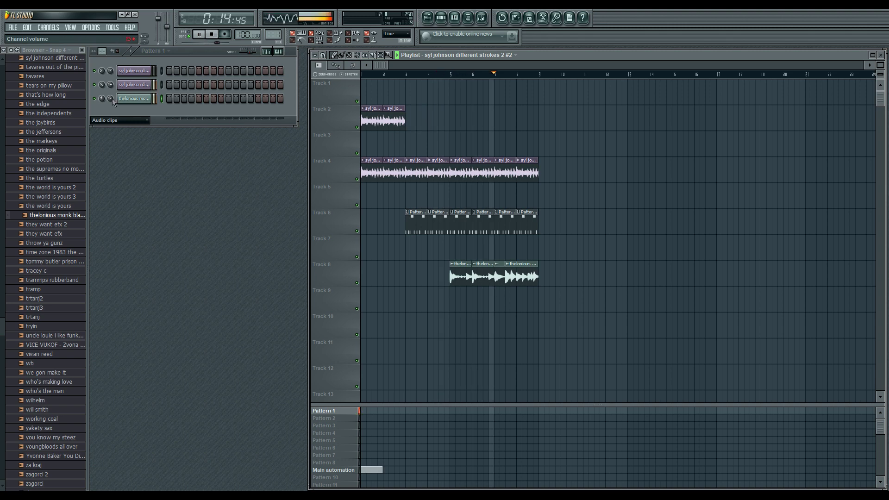
- Lower the Thelonious Monk channel's volume slightly and place Pattern 1 at bars 1 and 2 on Track 6
{"action": "left_click_drag", "start_coordinate": [112, 101], "coordinate": [112, 108]}
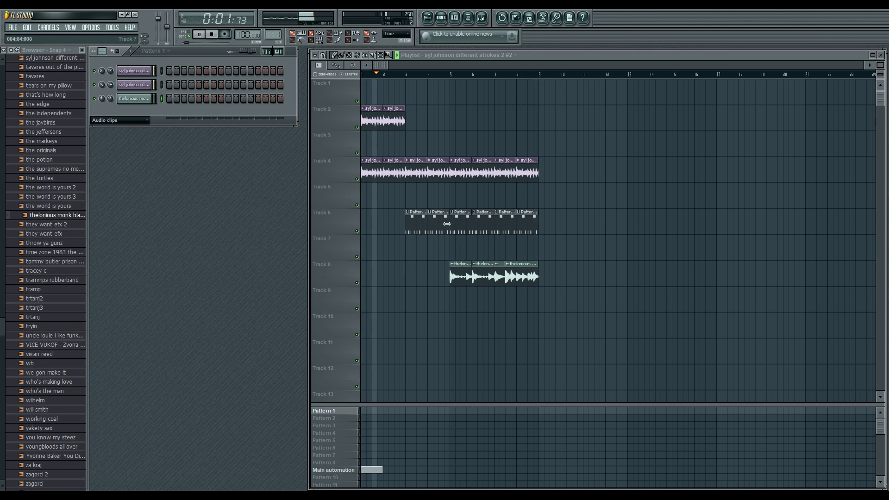
{"action": "left_click", "coordinate": [418, 224]}
{"action": "left_click", "coordinate": [386, 224]}
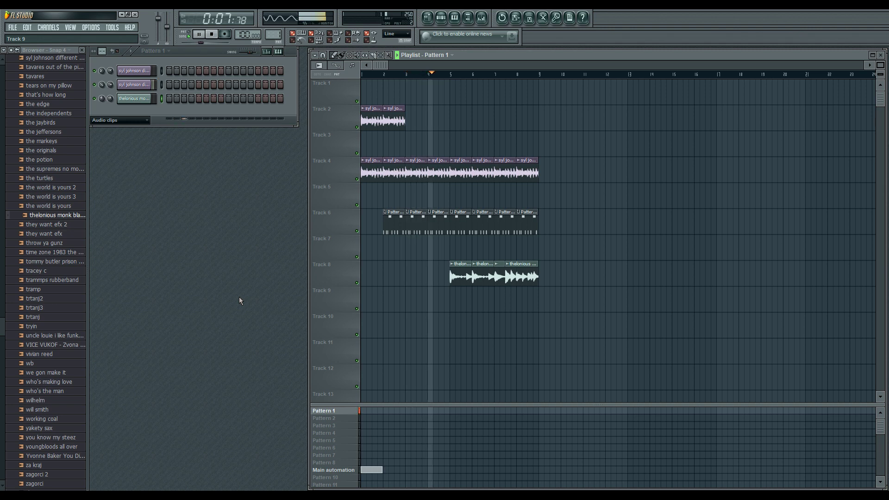
{"action": "left_click", "coordinate": [373, 224]}
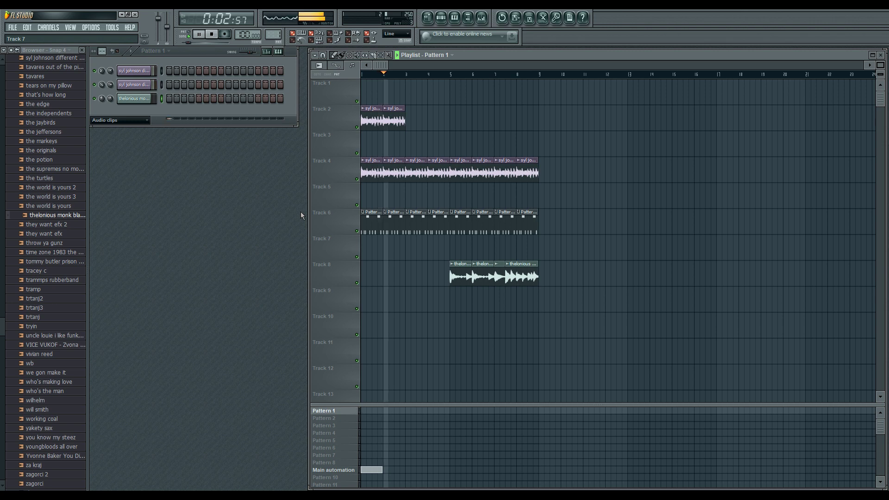
- Place Syl Johnson different strokes 2 clips at bars 3 and 4 on Track 2
{"action": "left_click", "coordinate": [403, 119]}
{"action": "left_click", "coordinate": [408, 119]}
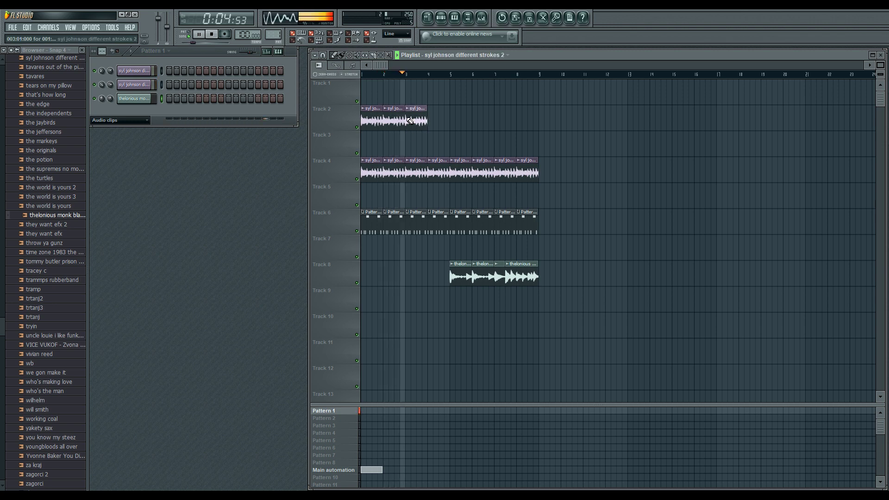
{"action": "left_click_drag", "start_coordinate": [434, 120], "coordinate": [423, 117]}
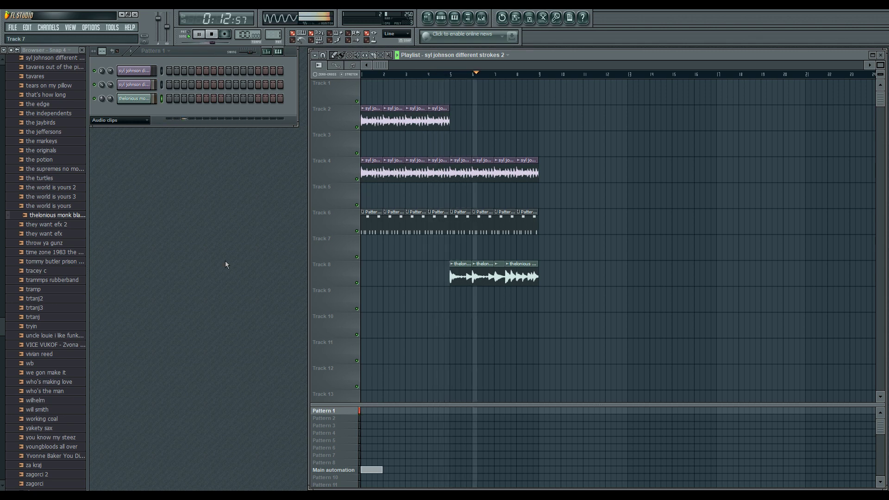
- Mute the Pattern 1 drums on Track 6 and the Syl Johnson loop on Track 4
{"action": "left_click", "coordinate": [358, 231]}
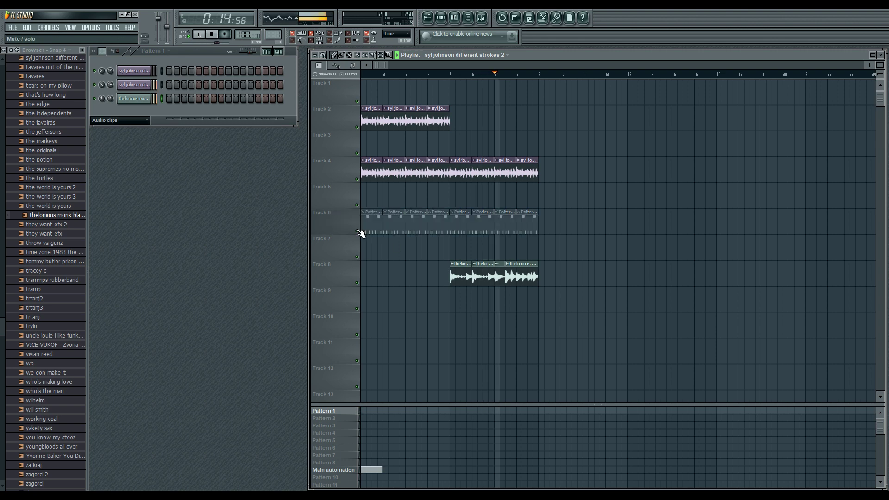
{"action": "left_click", "coordinate": [357, 179]}
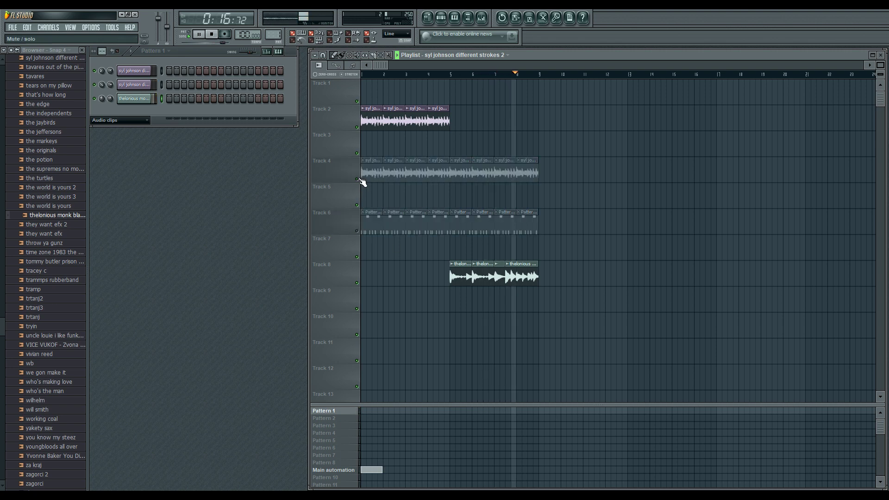